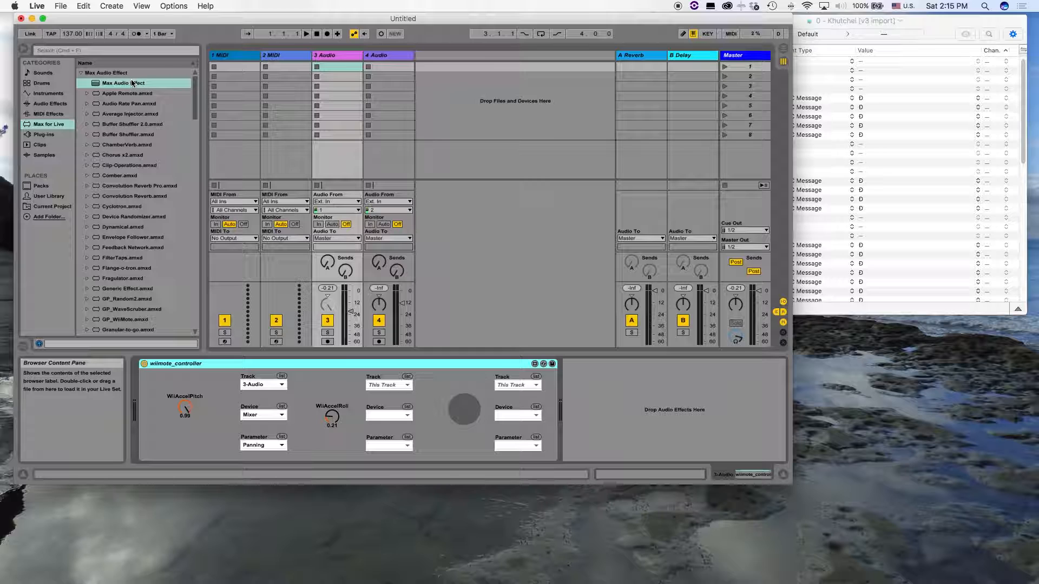
Add a blank Max Audio Effect ahead of wiimote_controller on the 3 Audio track and open it for editing
mouse_move(142, 83)
mouse_down()
mouse_move(129, 381)
mouse_move(140, 409)
mouse_up()
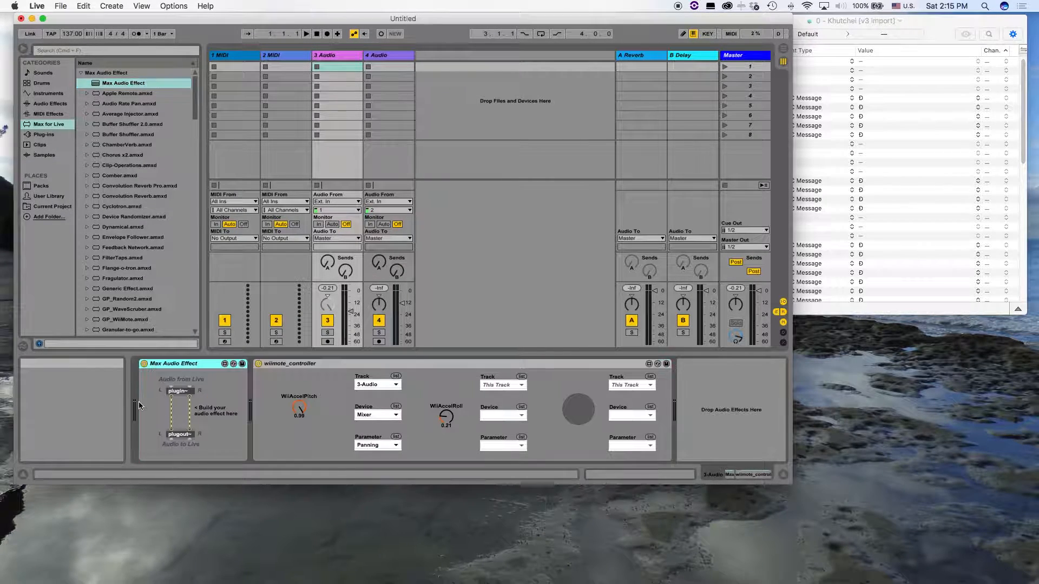
click(224, 364)
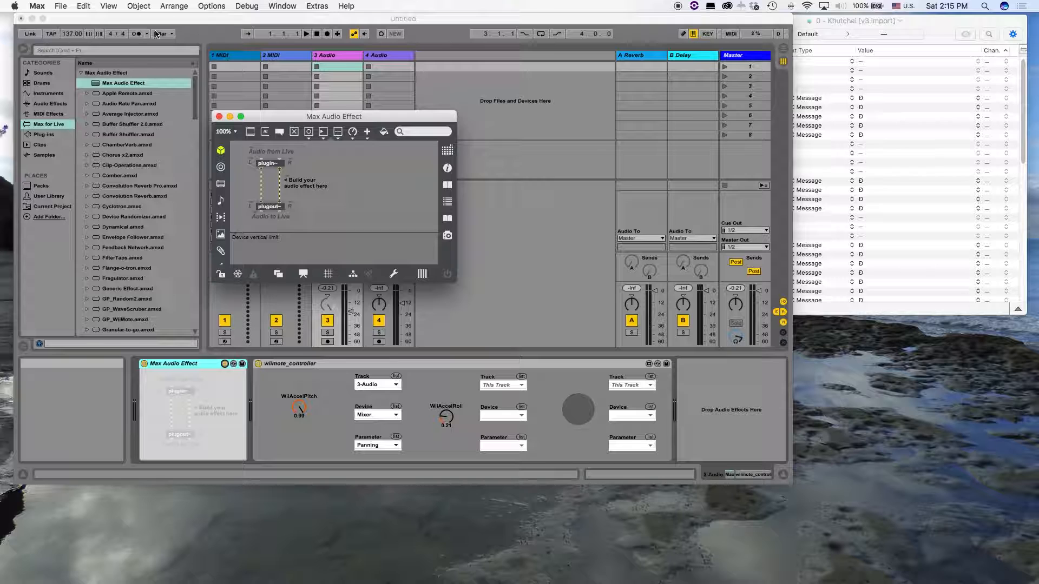
Save the new device as waveform_object in the Max Audio Effect folder
click(60, 6)
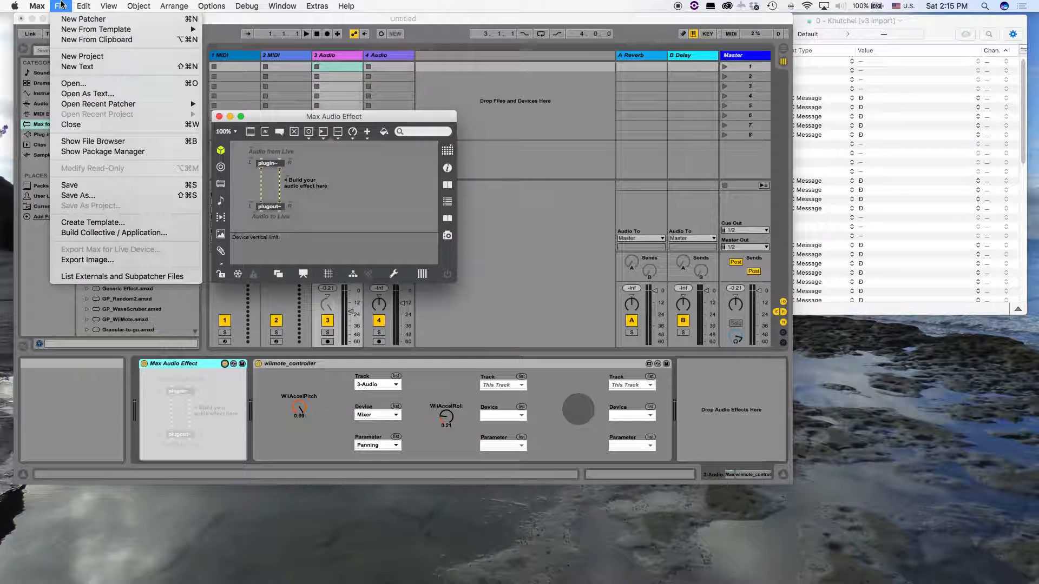
click(135, 196)
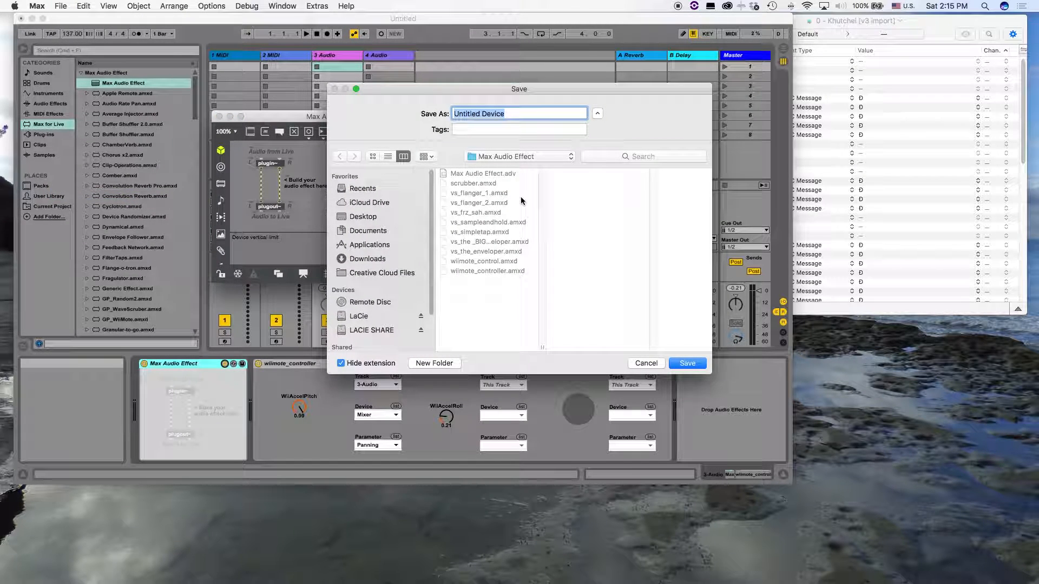
text(waveform)
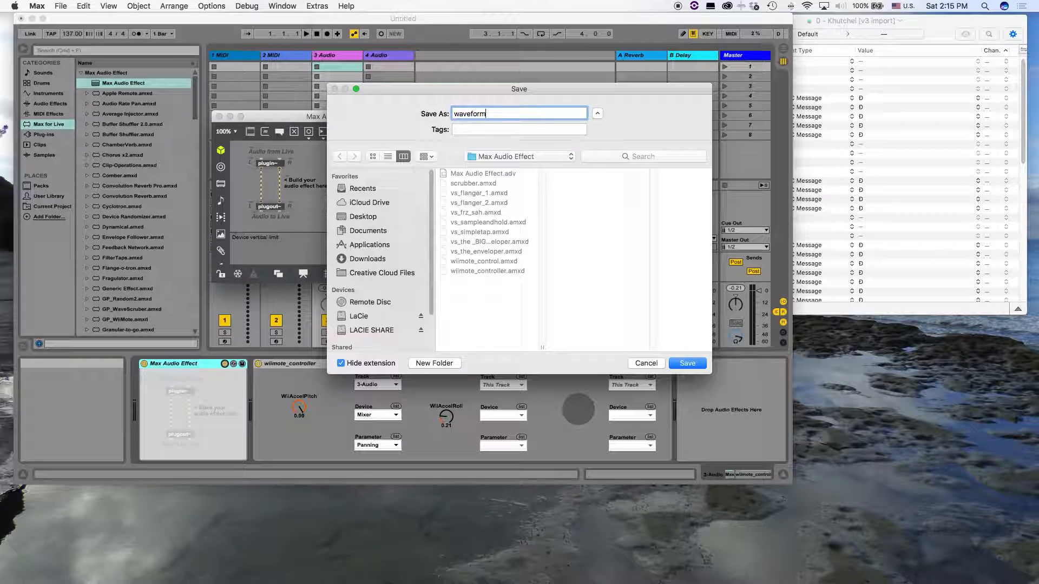
text(_object)
key(Return)
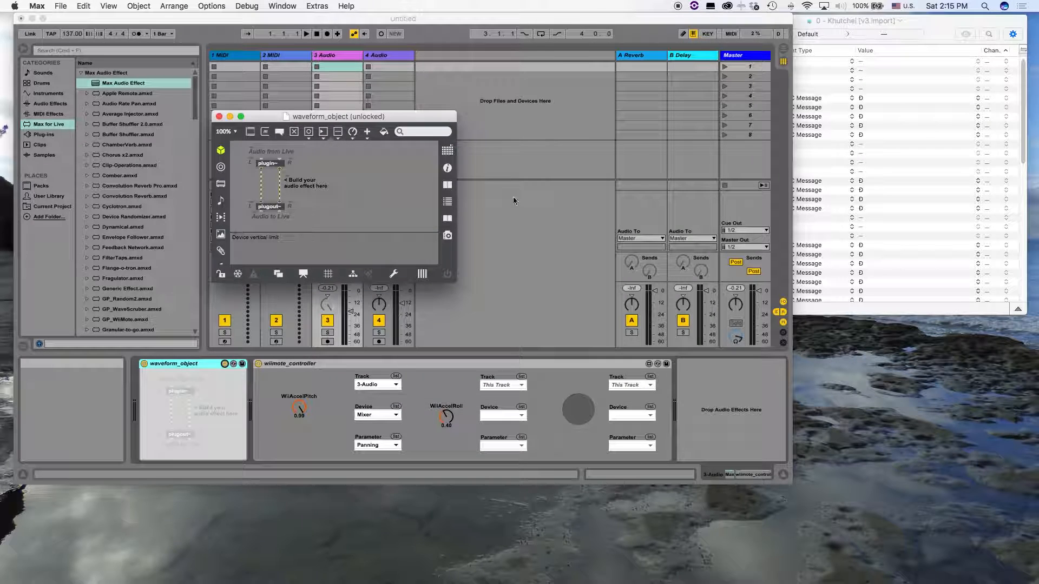
Enlarge the patcher window and move the plugin~ and plugout~ objects with their comments well below the device vertical limit
drag(456, 280, 776, 463)
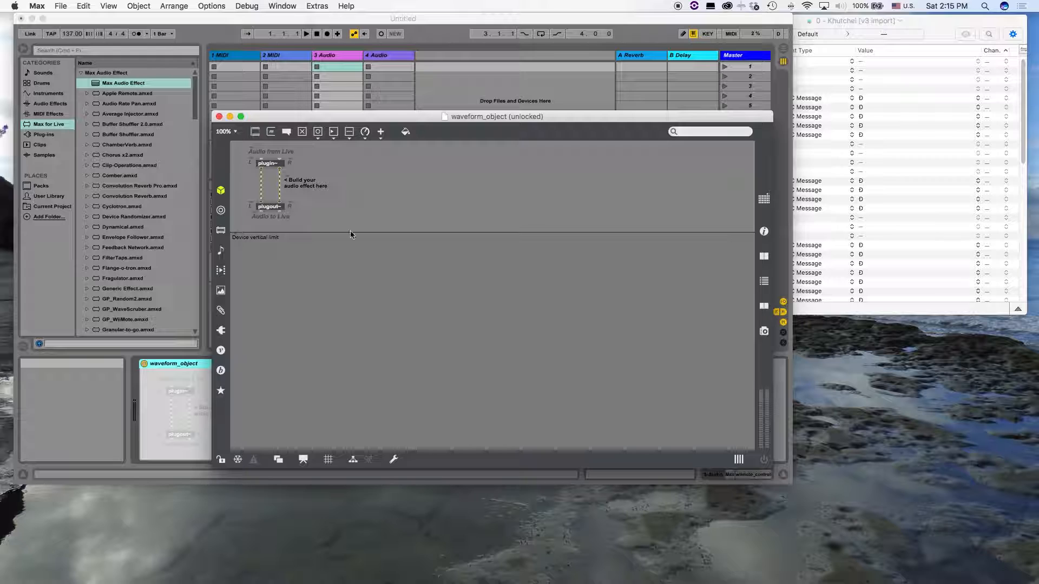
drag(353, 216, 296, 388)
Add a waveform~ object below the device vertical limit and open its help patch
click(431, 357)
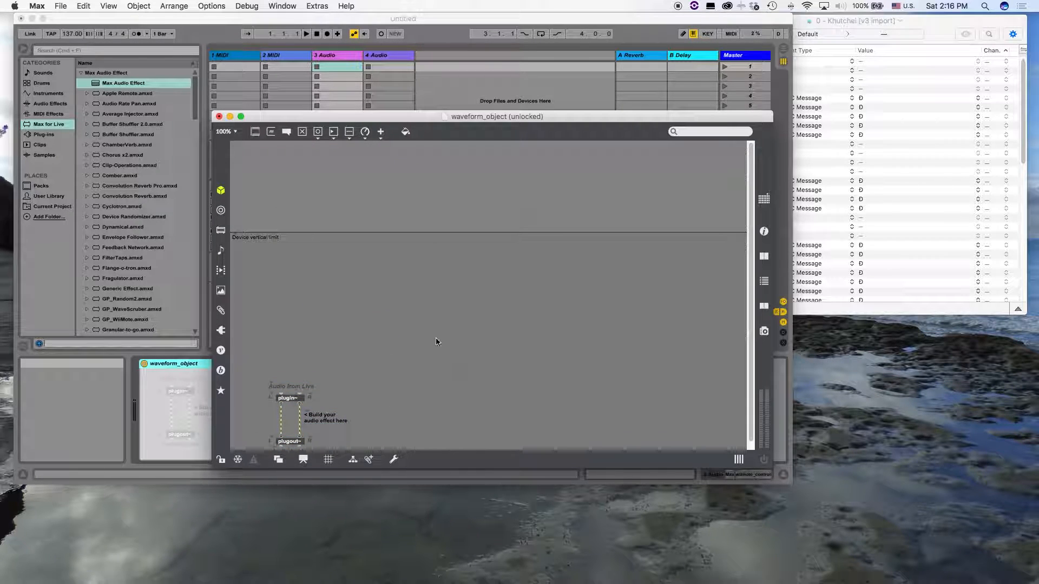
text(nwavef)
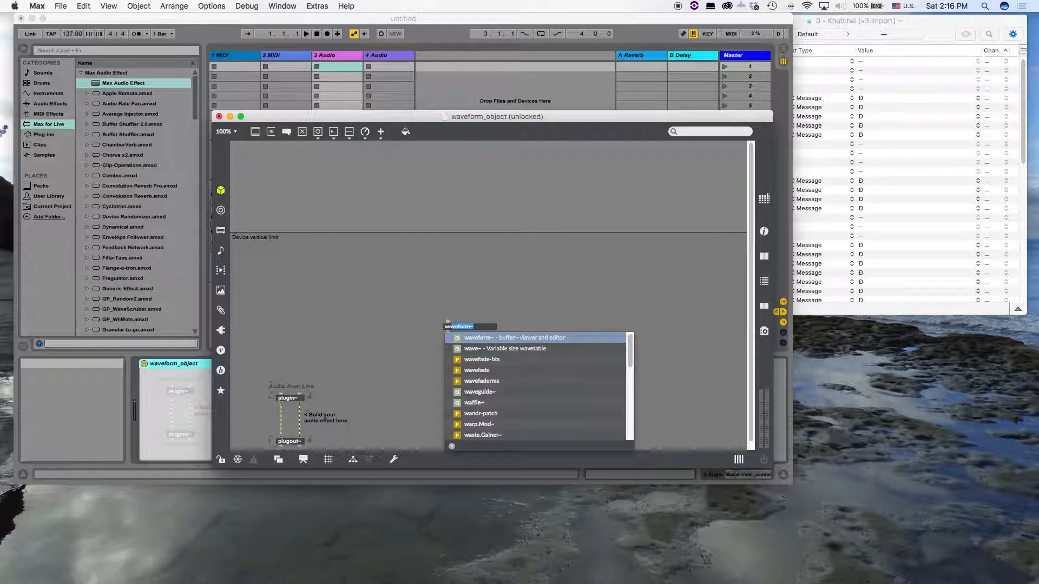
text(orm~)
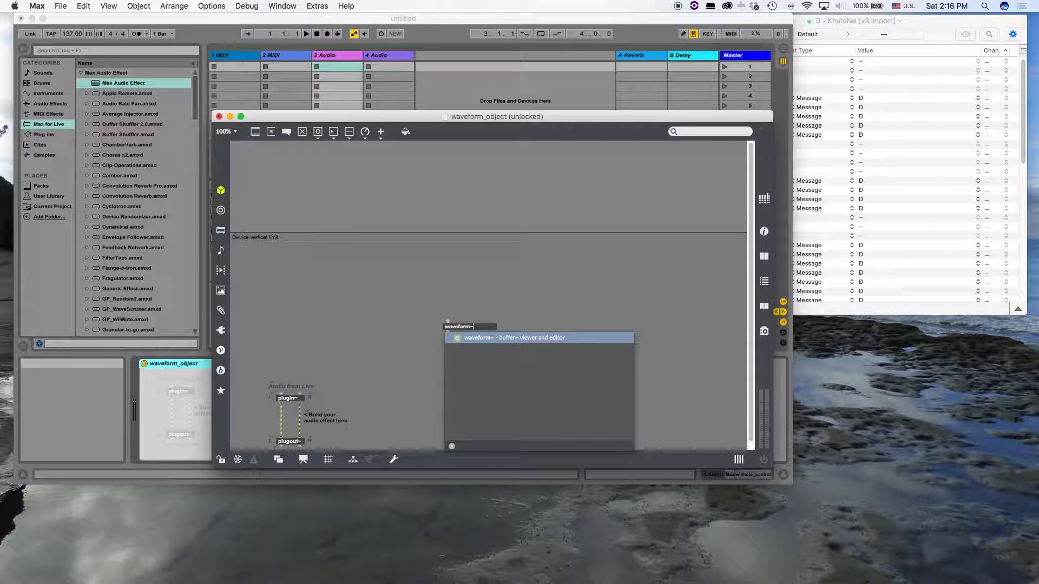
key(Return)
drag(482, 342, 444, 301)
right_click(443, 300)
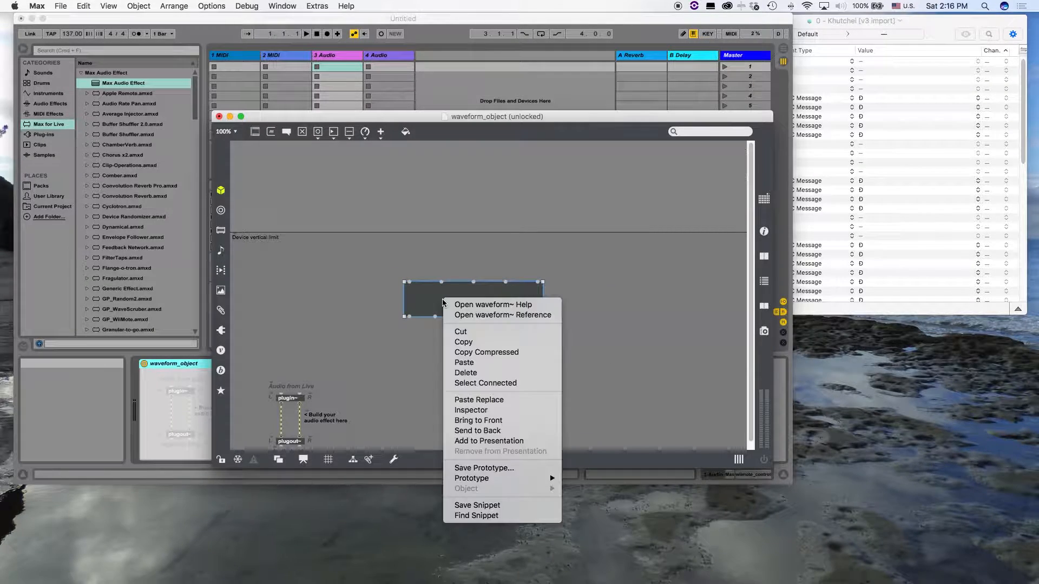
click(471, 305)
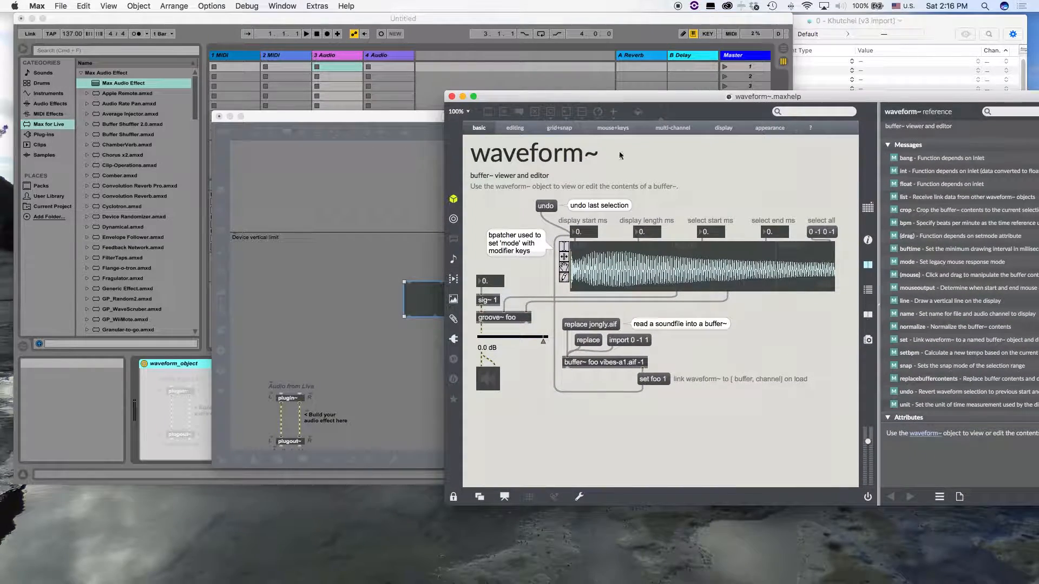
Unlock the waveform~ help patch, copy all objects of the basic example below the description, and close the help
key(super+e)
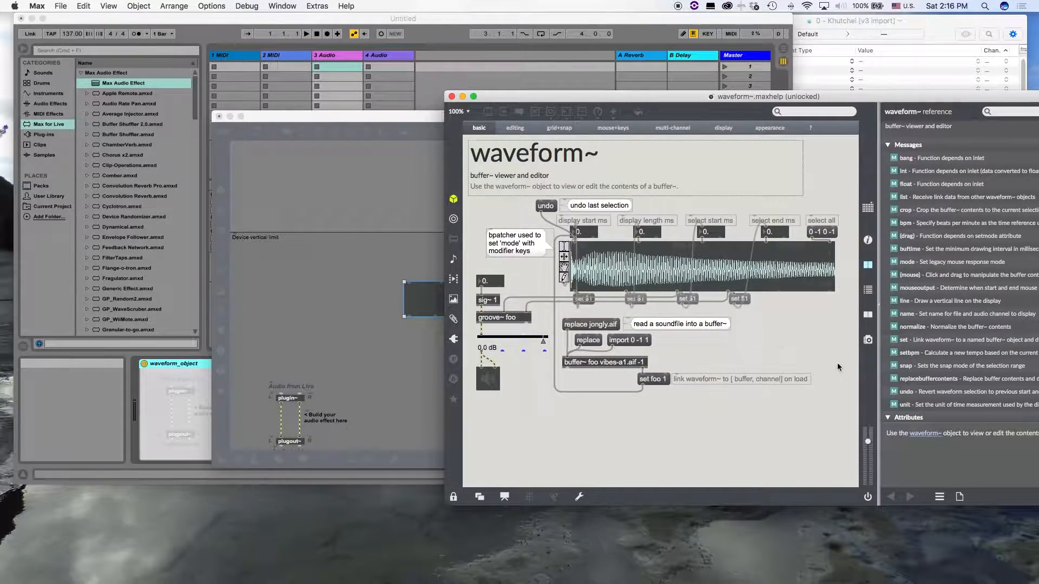
drag(827, 395, 475, 197)
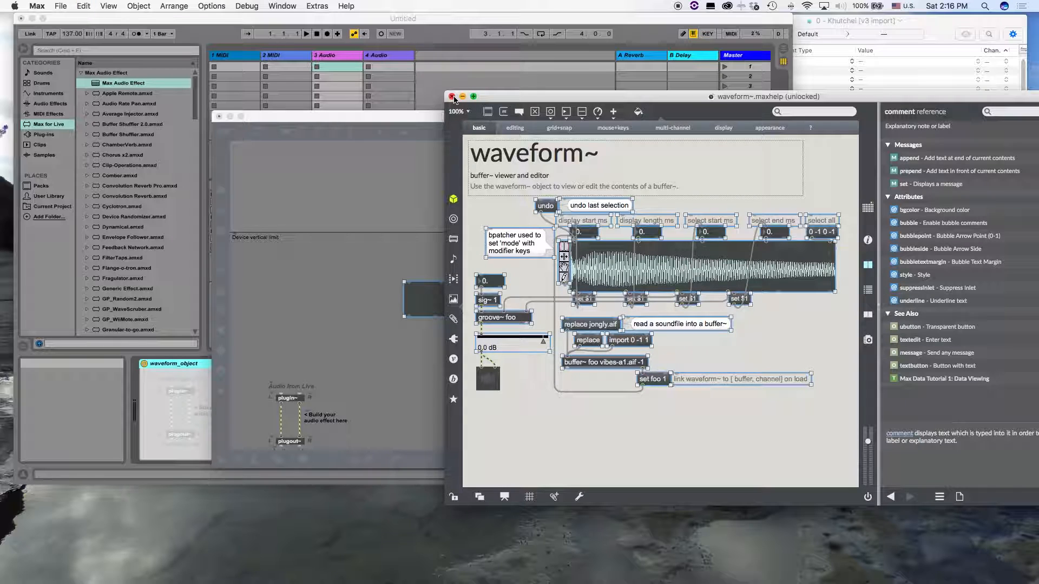
click(452, 97)
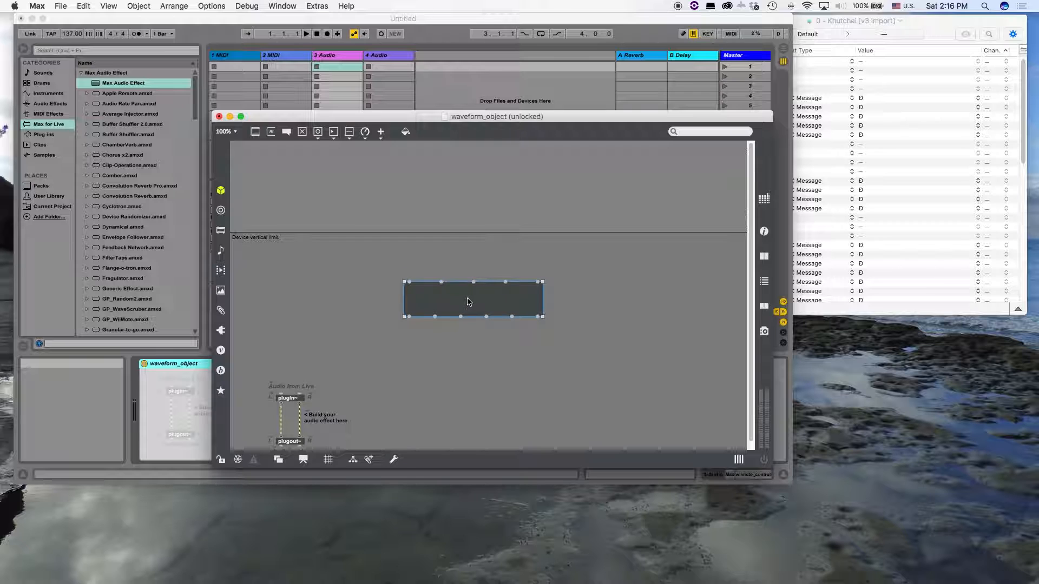
Delete the lone waveform~ object and paste the copied help example to the right of the plugin~ and plugout~ objects
key(BackSpace)
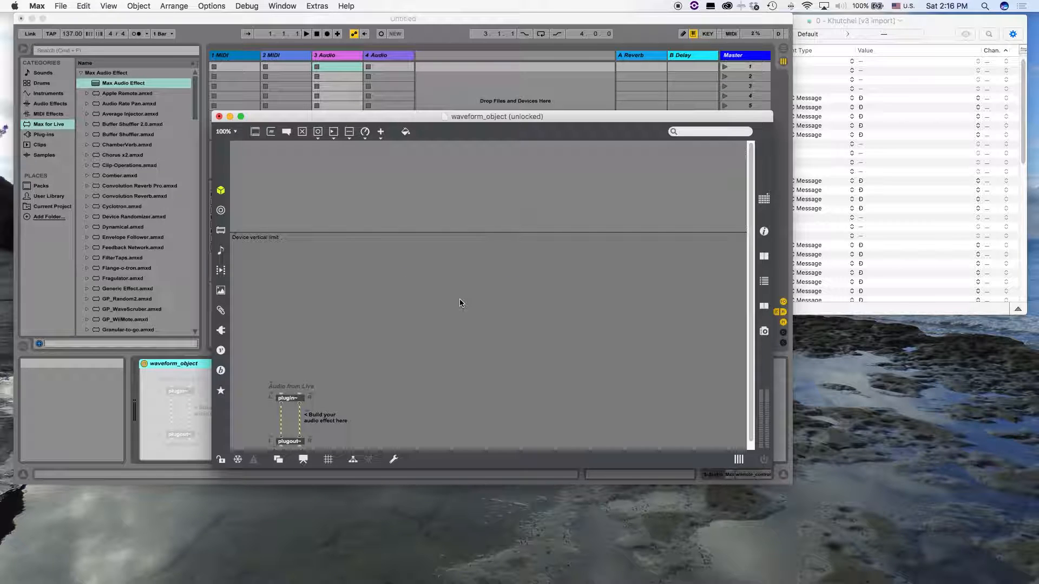
key(super+v)
drag(368, 268, 444, 299)
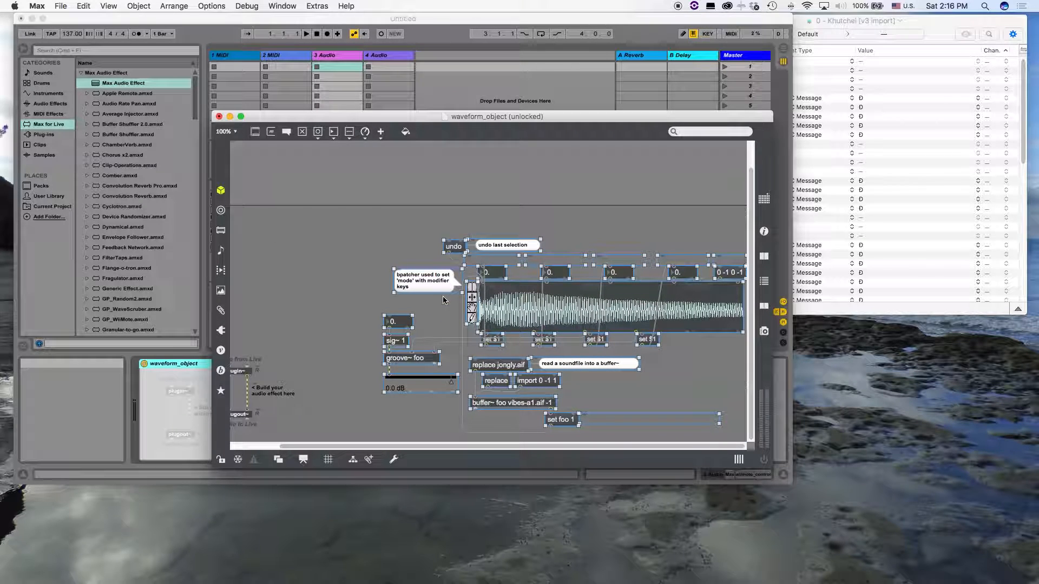
click(358, 271)
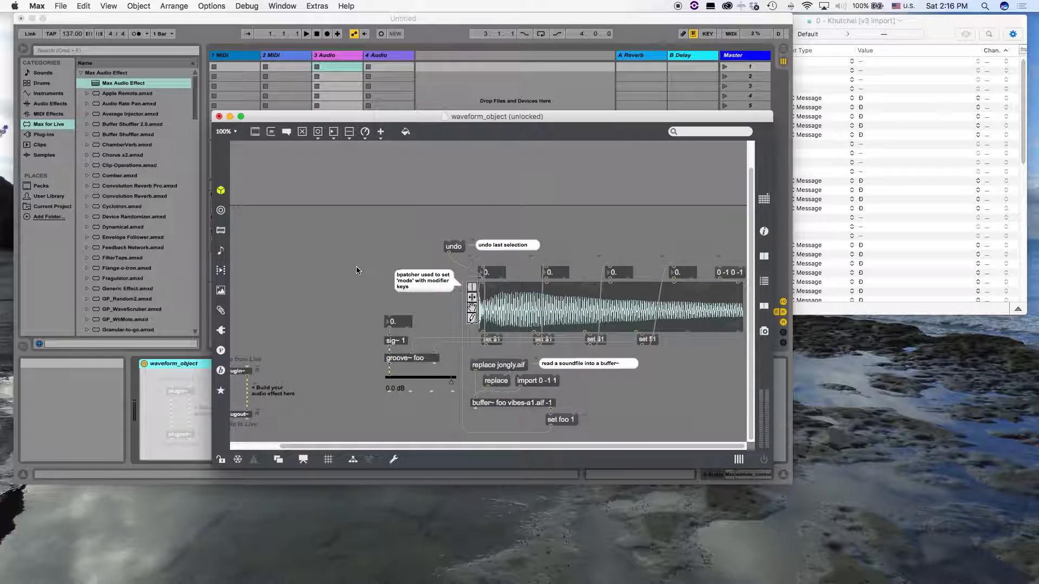
Add a live.numbox object and place it in the empty area up and left of the mode comment bubble
key(n)
text(live.numbox)
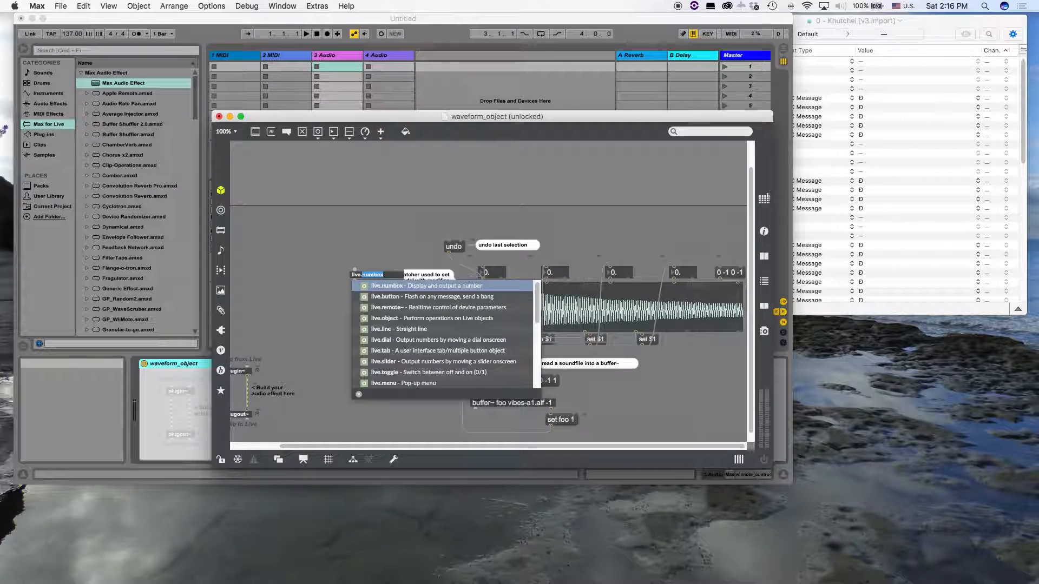
key(Right)
key(Return)
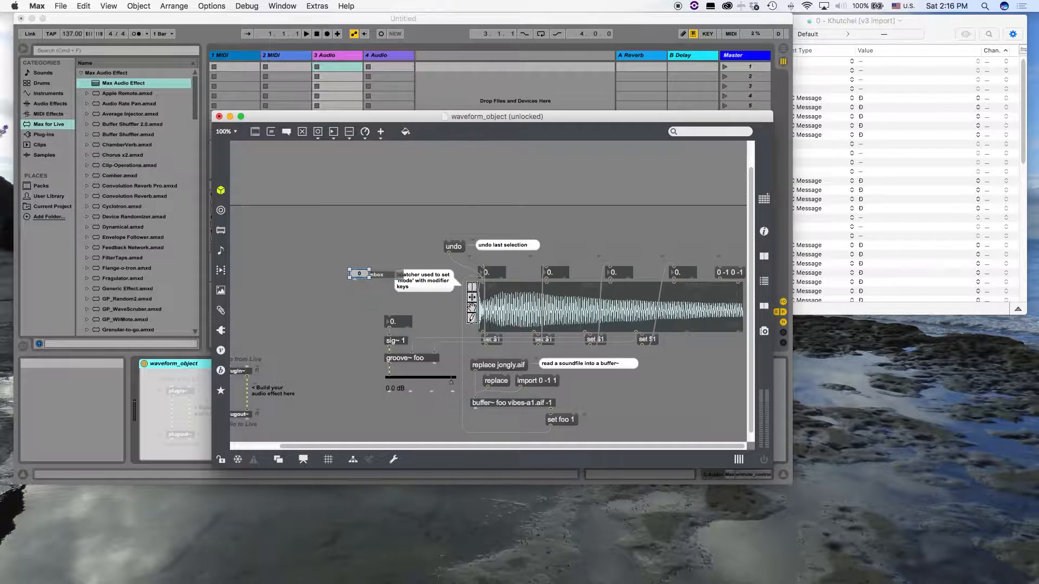
drag(362, 276, 325, 254)
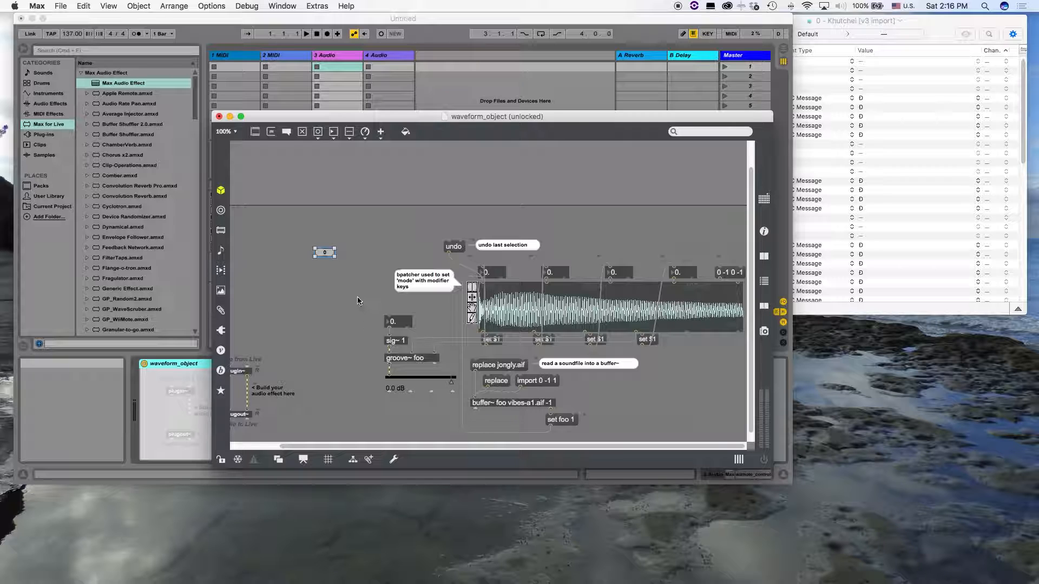
Set the live.numbox's font size to 14 in its inspector
key(super+i)
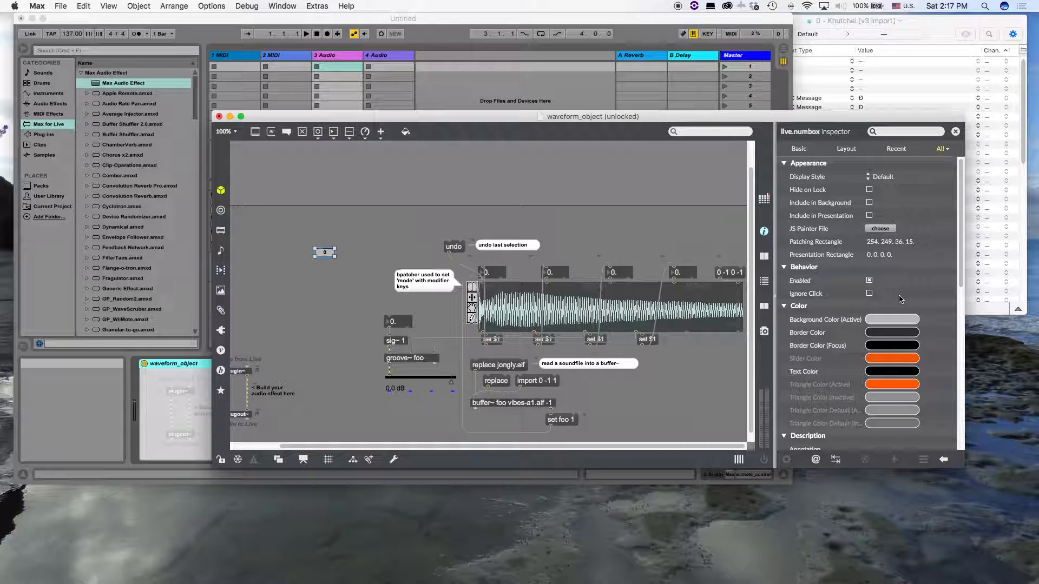
click(808, 151)
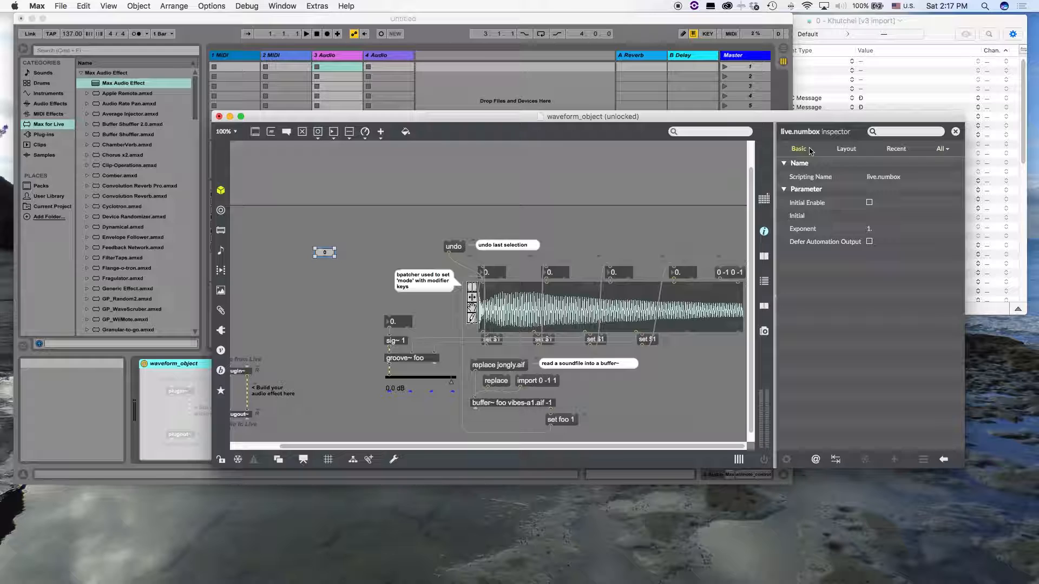
click(941, 148)
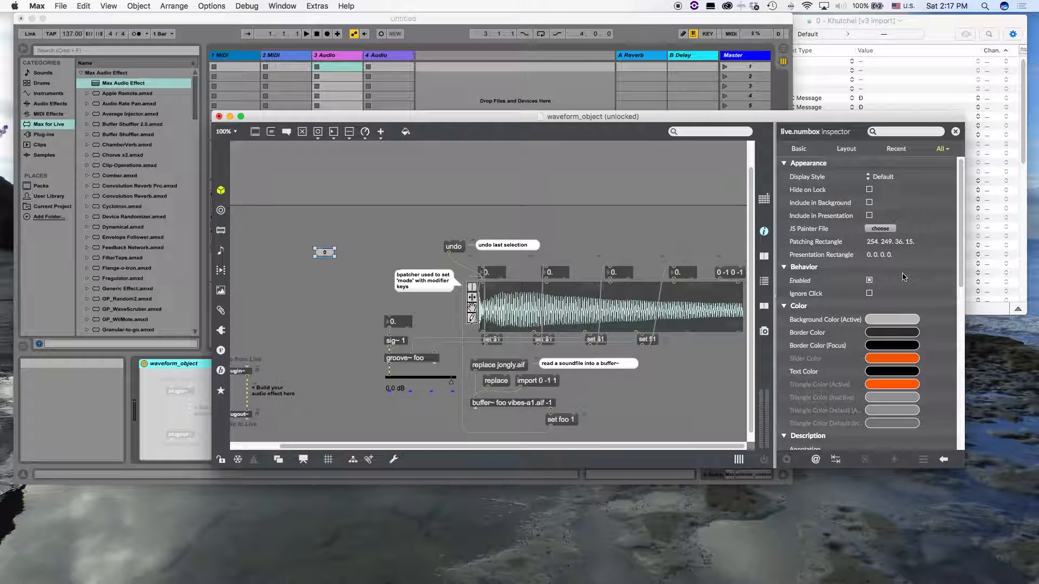
scroll(902, 277, down, 10)
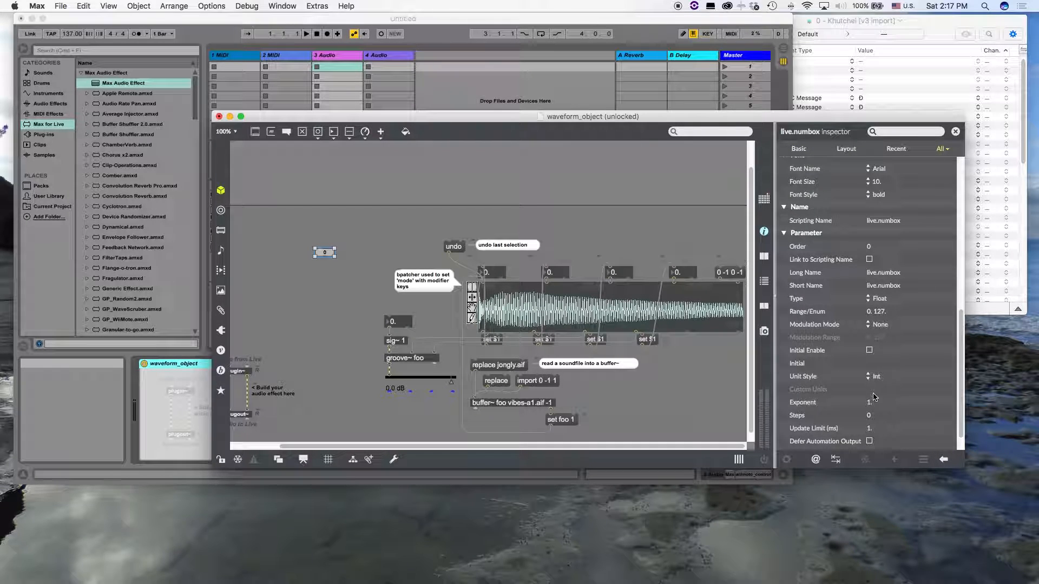
click(869, 181)
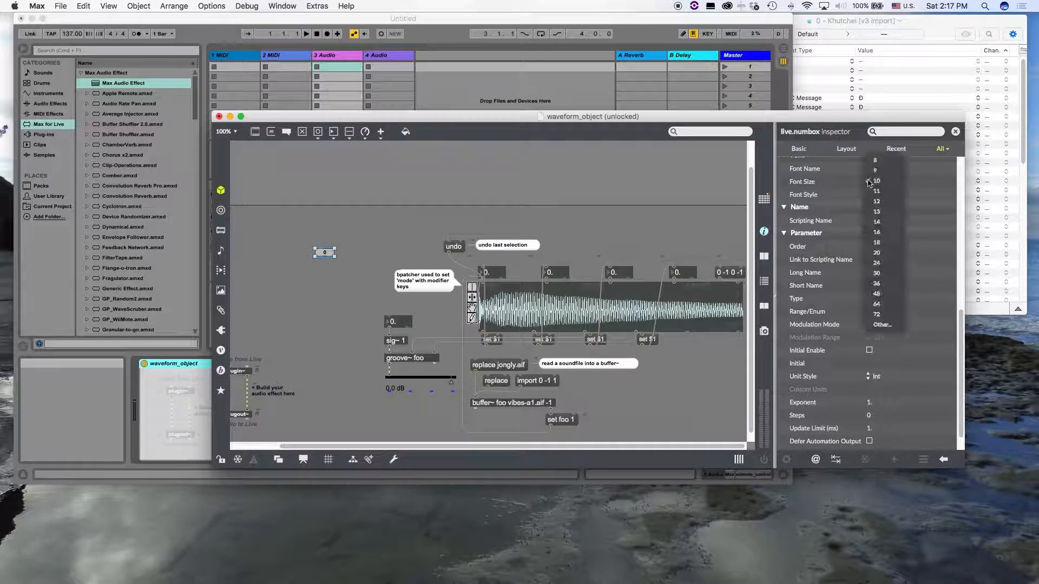
click(881, 222)
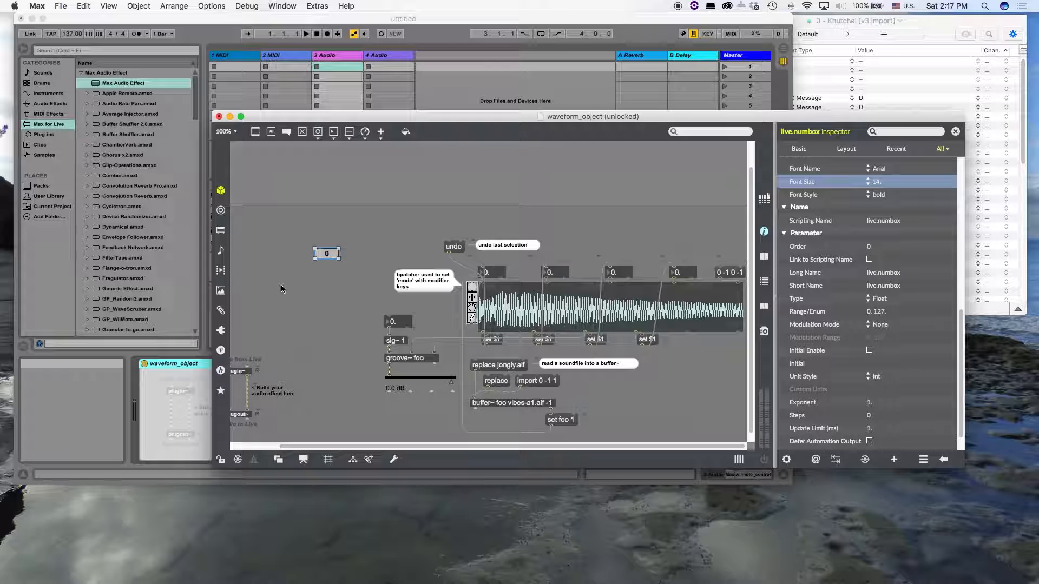
click(955, 132)
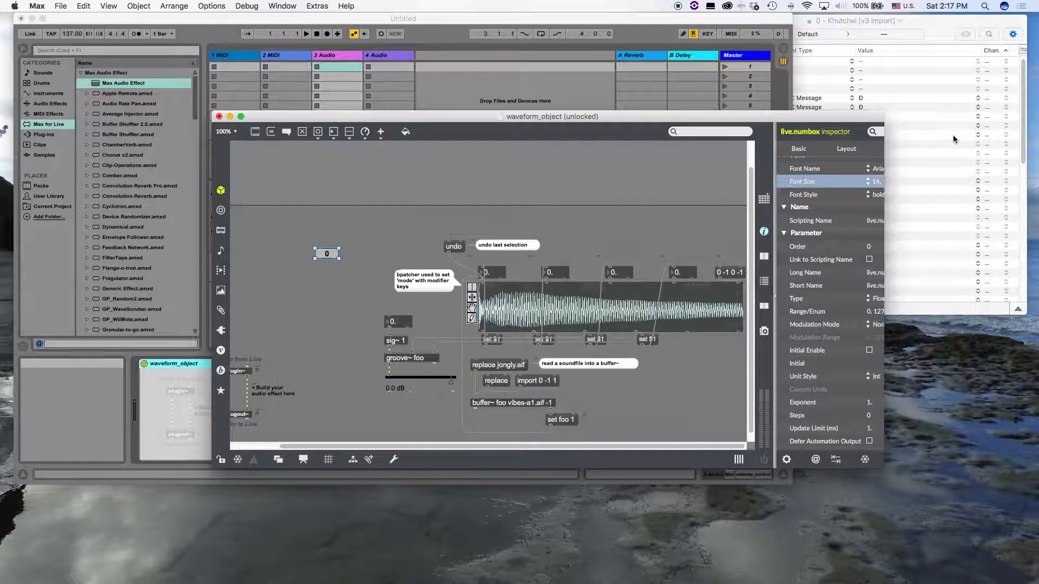
Set the live.numbox's unit style to Float in its inspector
click(326, 252)
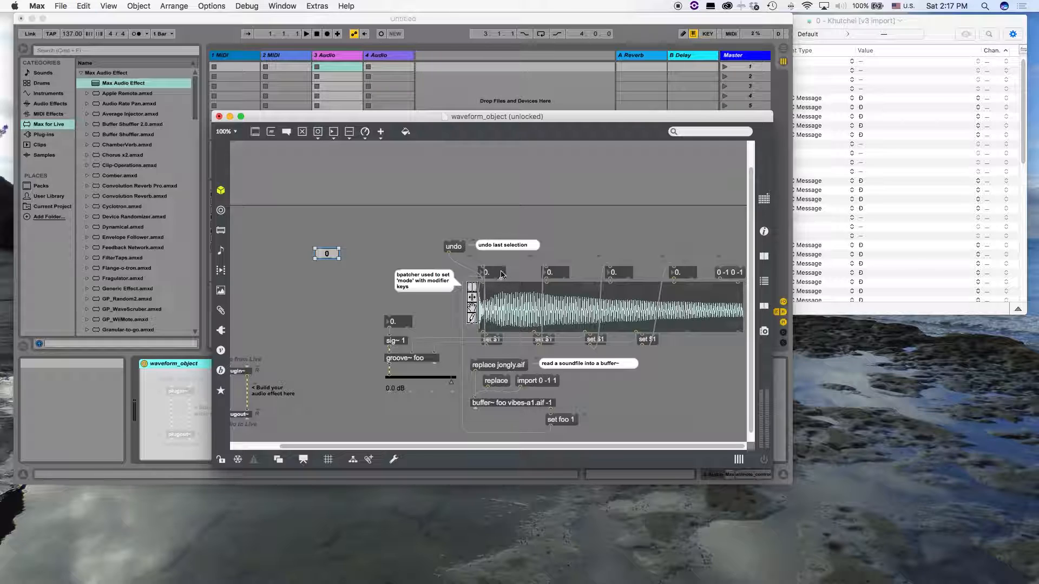
drag(706, 278, 489, 275)
click(328, 254)
key(super+i)
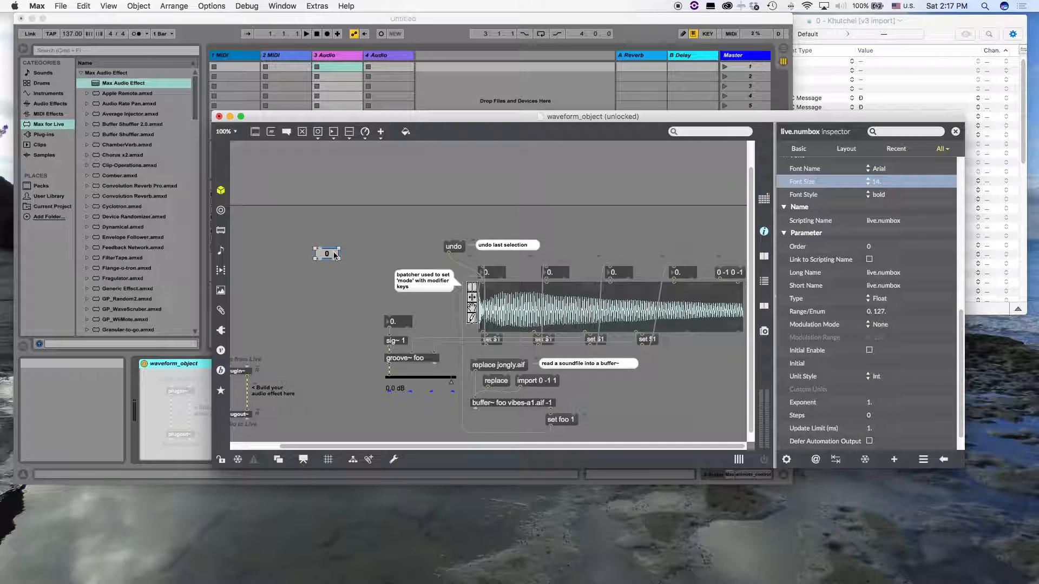
click(885, 376)
click(889, 382)
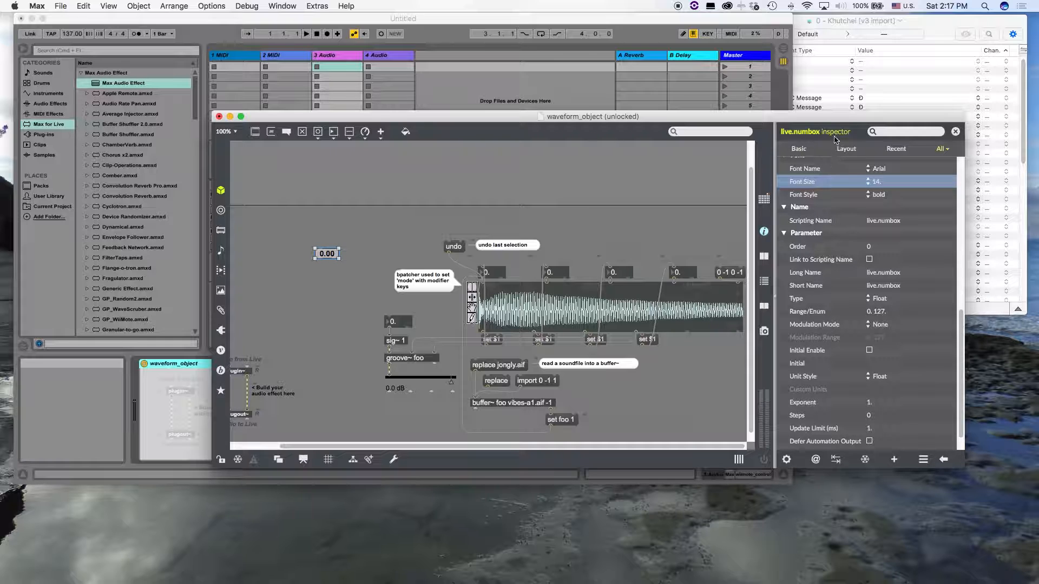
scroll(922, 261, up, 5)
scroll(923, 261, down, 5)
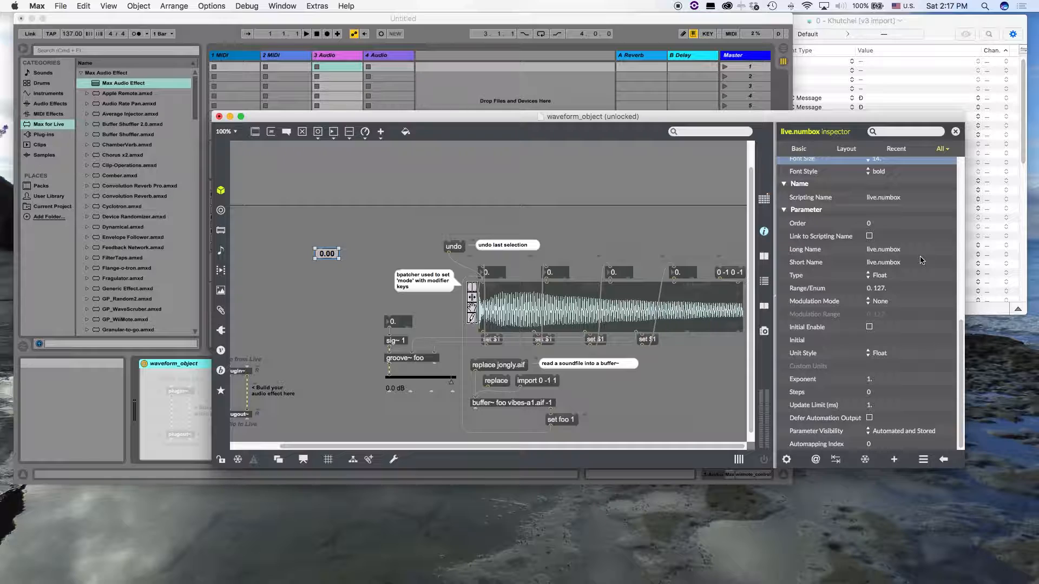
click(876, 354)
click(882, 354)
click(956, 132)
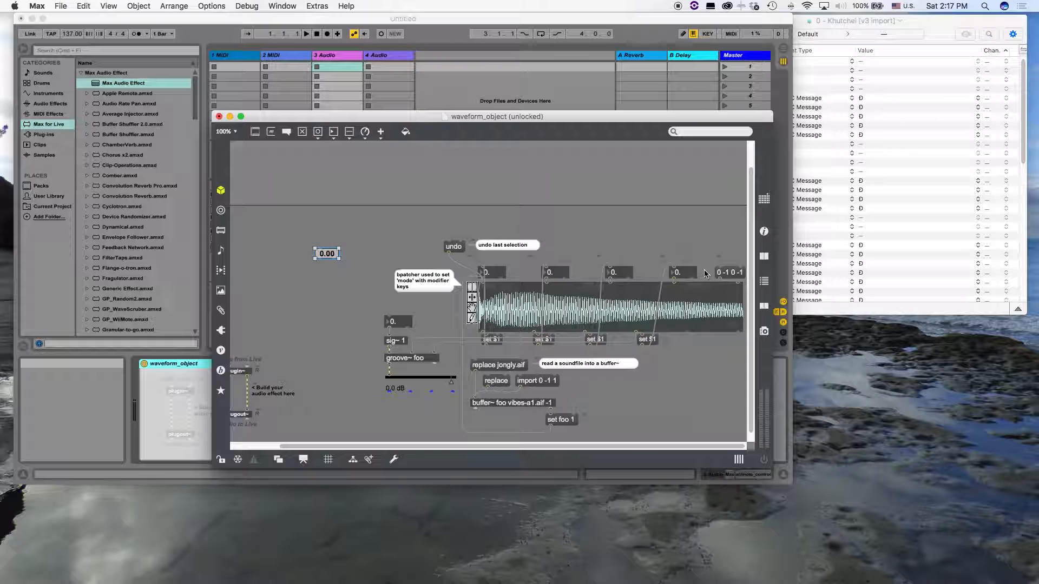
Replace the four number boxes above the waveform display with copies of the formatted live.numbox using Paste Replace
drag(704, 270, 489, 273)
key(super+shift+v)
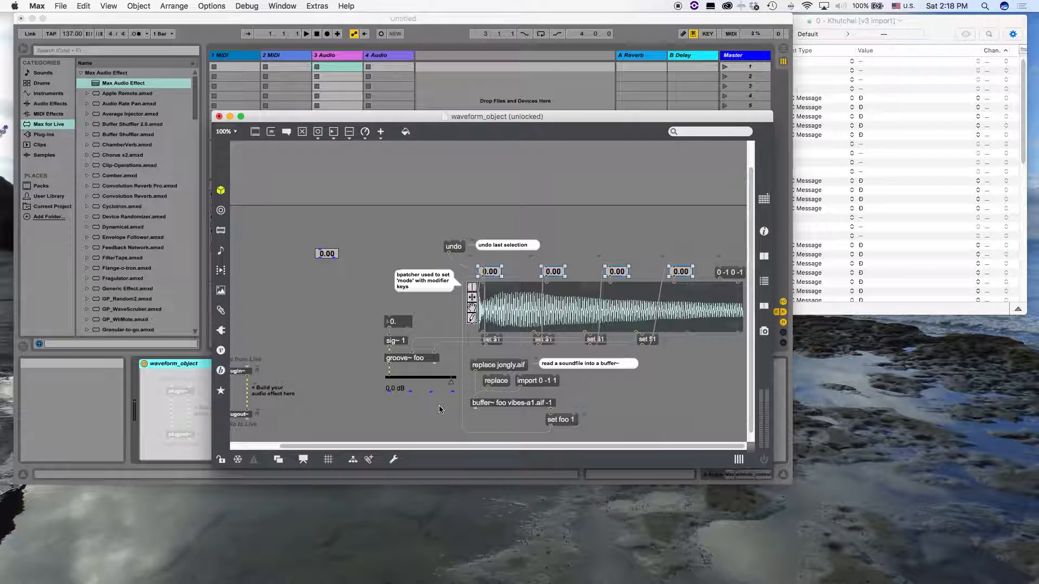
Replace the number box above sig~ 1 with a copy of the formatted live.numbox using Paste Replace
click(398, 322)
key(shift+super+v)
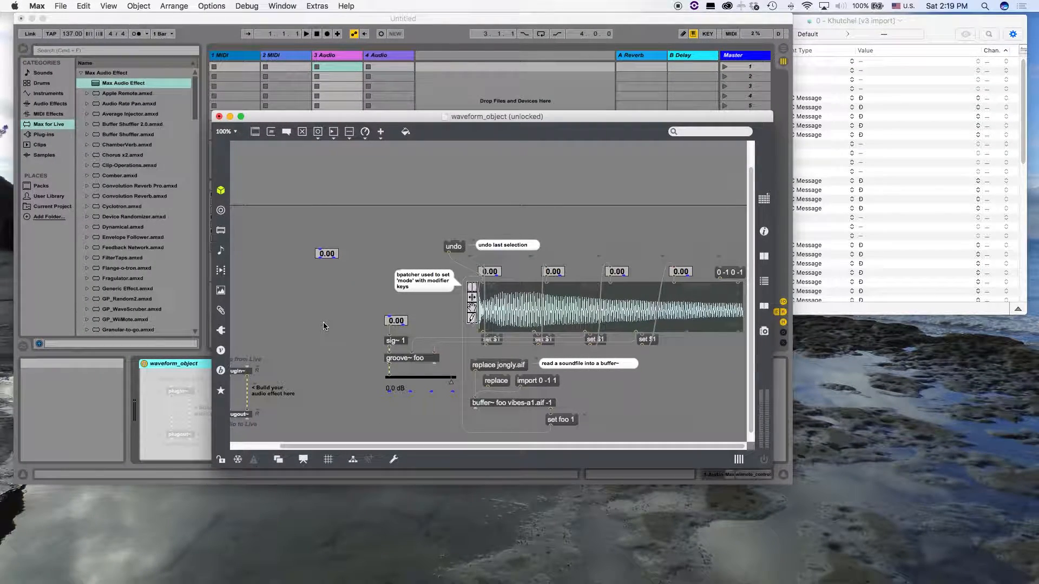
Add a live.toggle object below the spare live.numbox and enlarge it into a wide button
text(nlive.toggle)
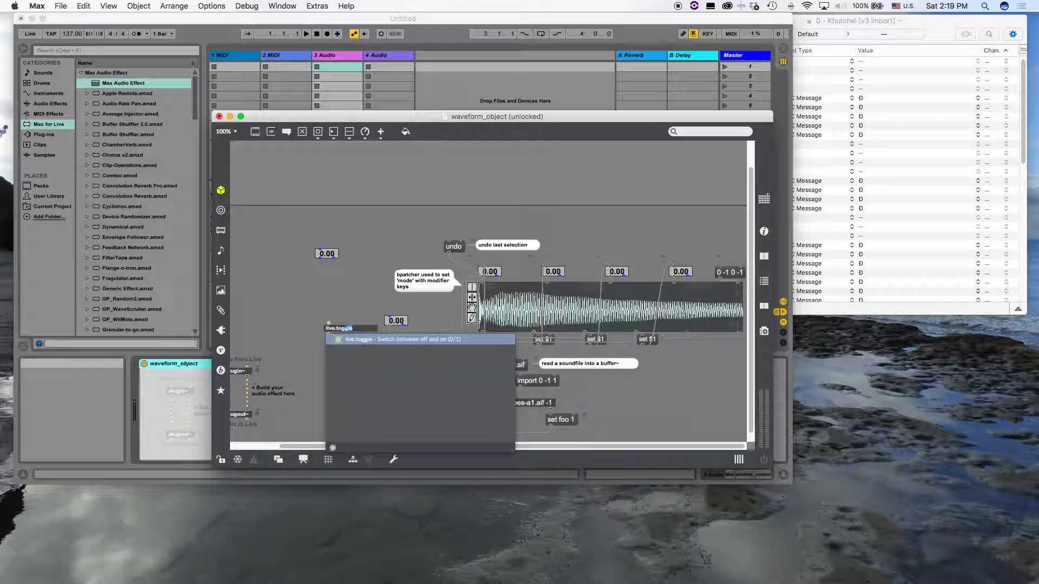
click(351, 338)
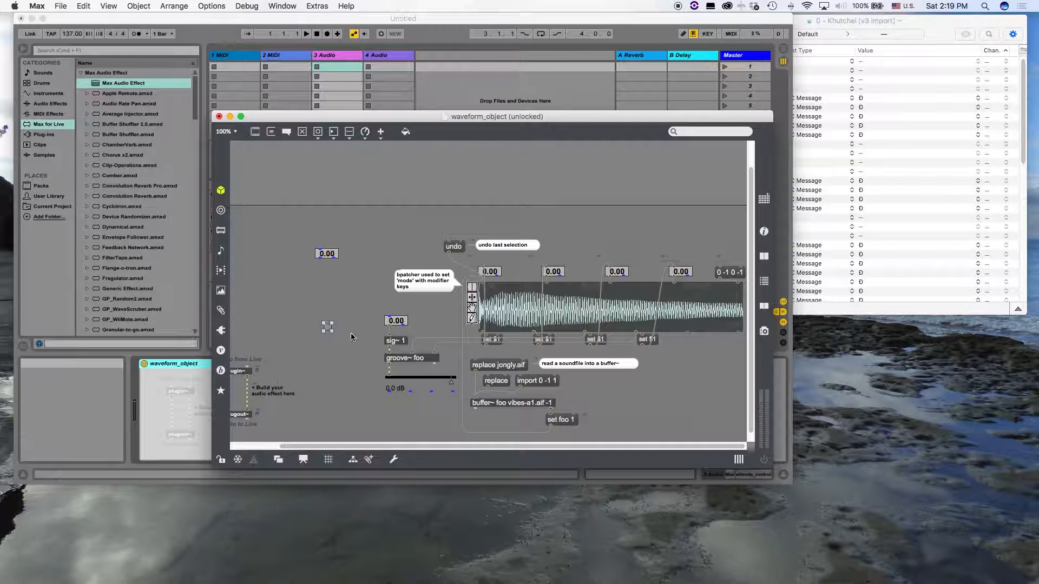
drag(330, 331, 331, 299)
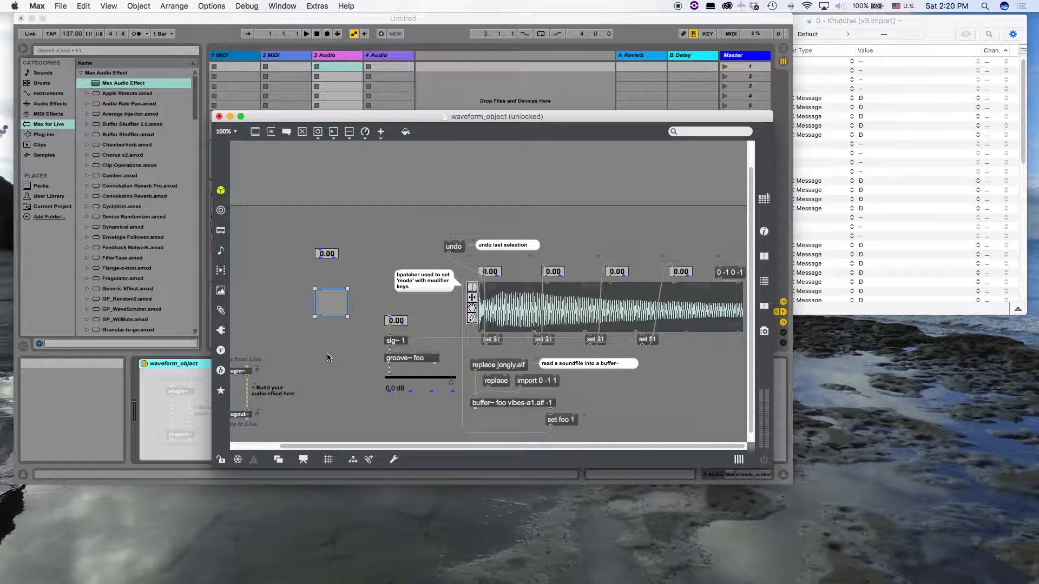
Create a sel 0 object, connect the live.toggle's first outlet to it and place it just beneath the toggle
text(ns)
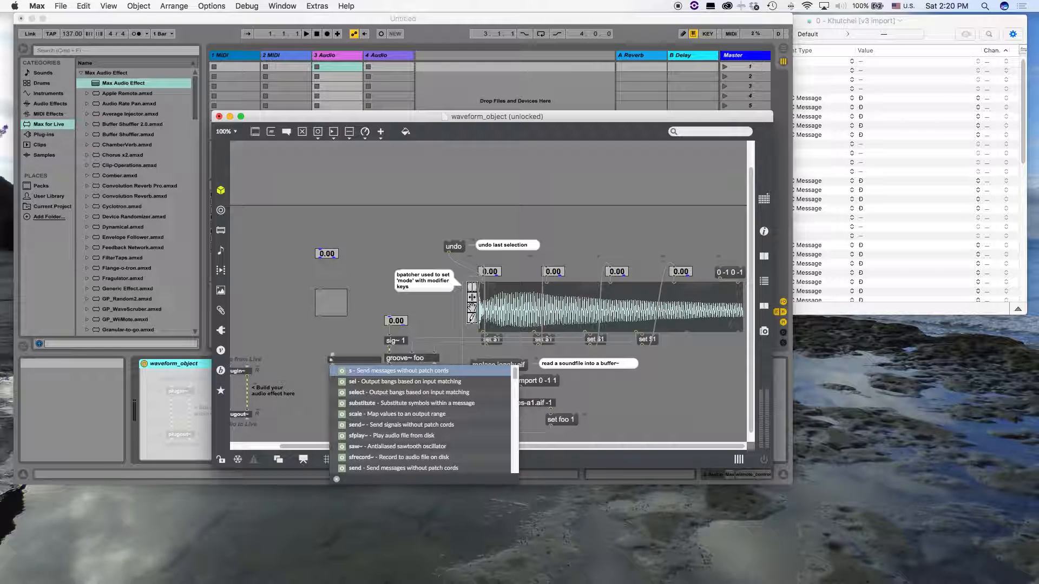
text(el 0)
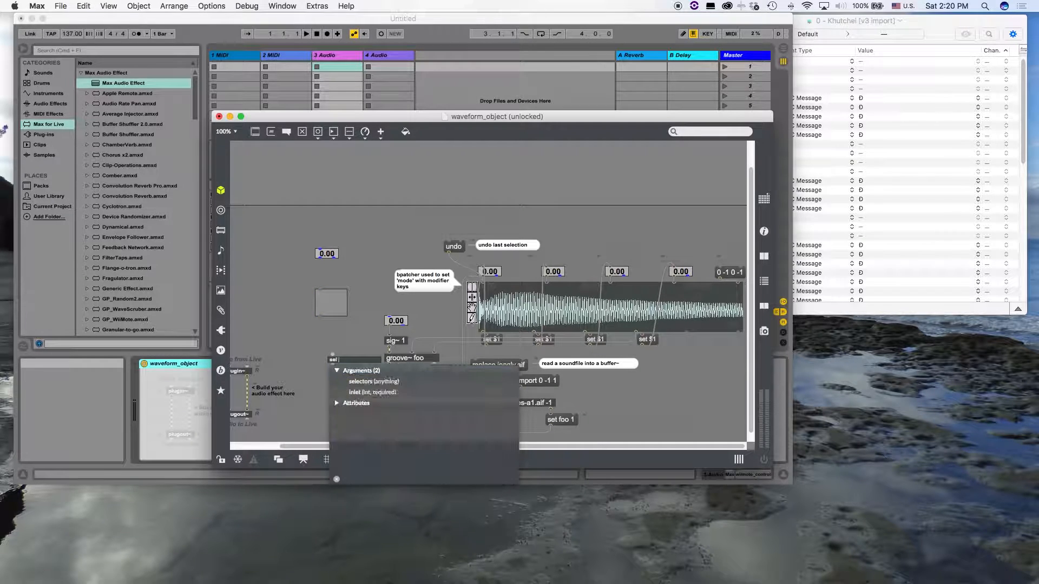
click(283, 343)
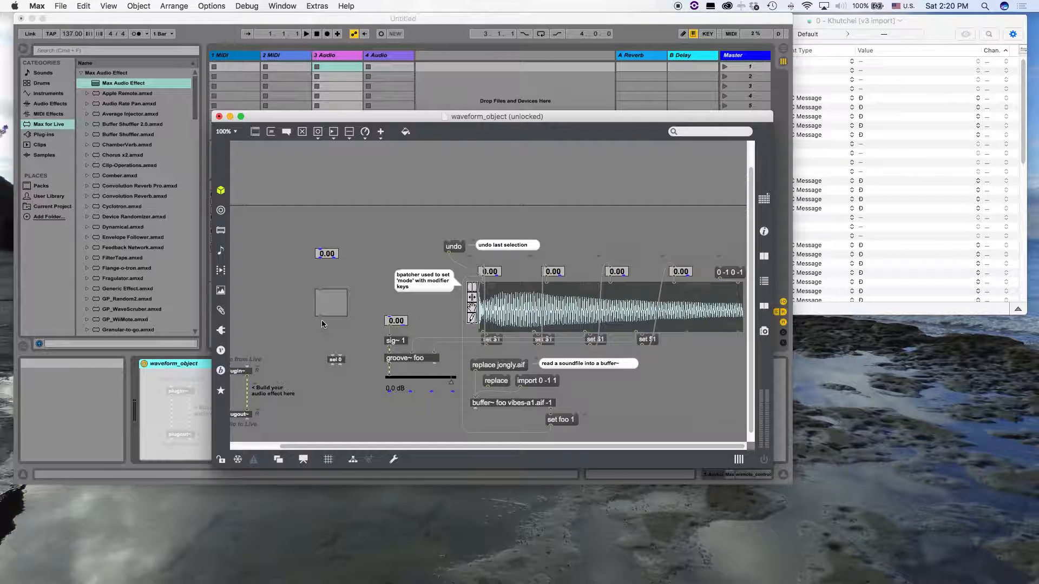
drag(319, 317, 328, 360)
drag(338, 362, 326, 333)
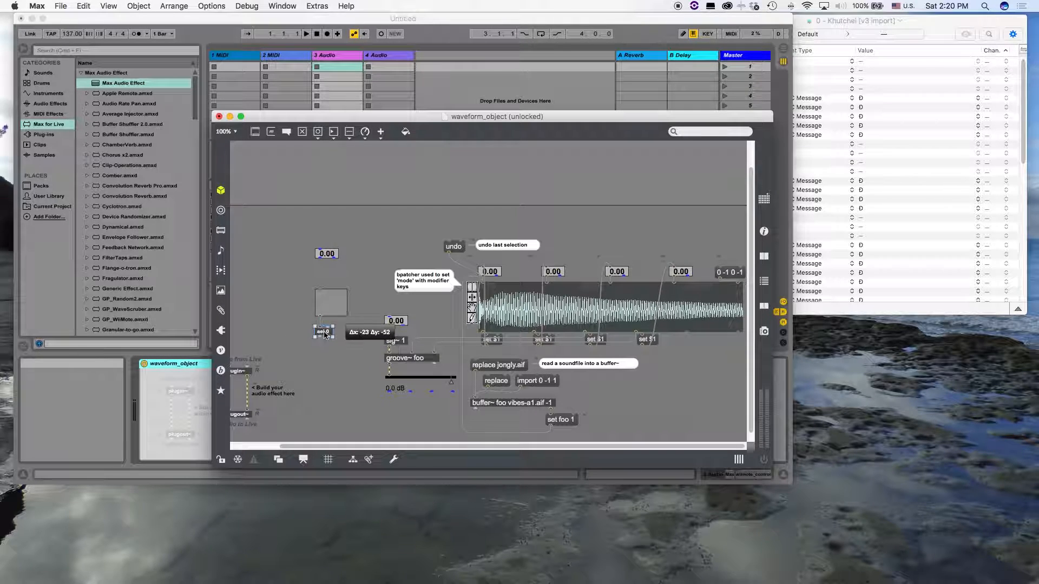
Add a message box containing 0 beneath sel 0 and connect sel 0's first outlet to it
text(n)
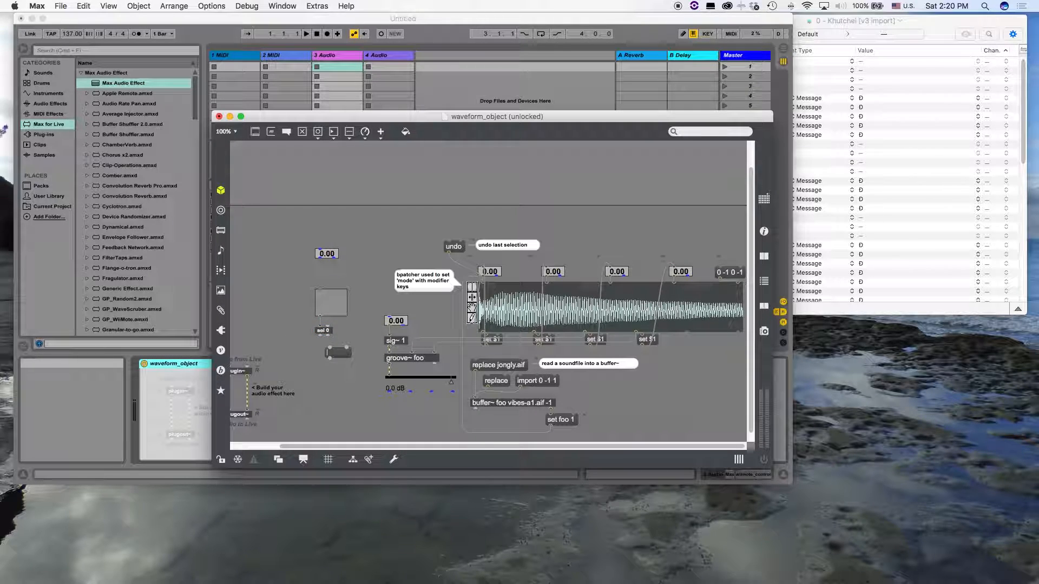
text(0)
drag(320, 335, 330, 351)
Add a second live.toggle beside the first one and enlarge it to a similar height
text(nlive.toggle)
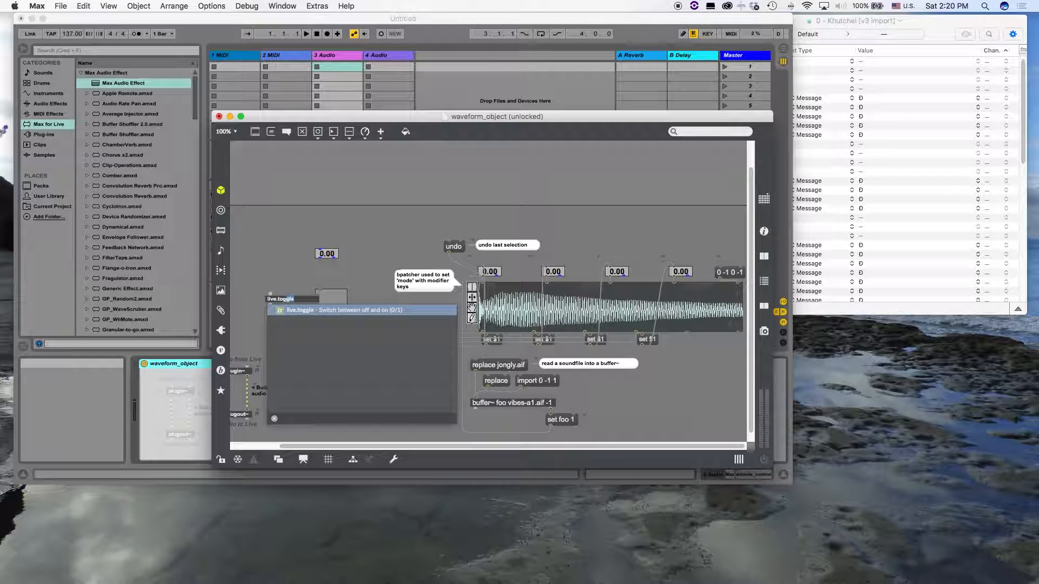
key(Return)
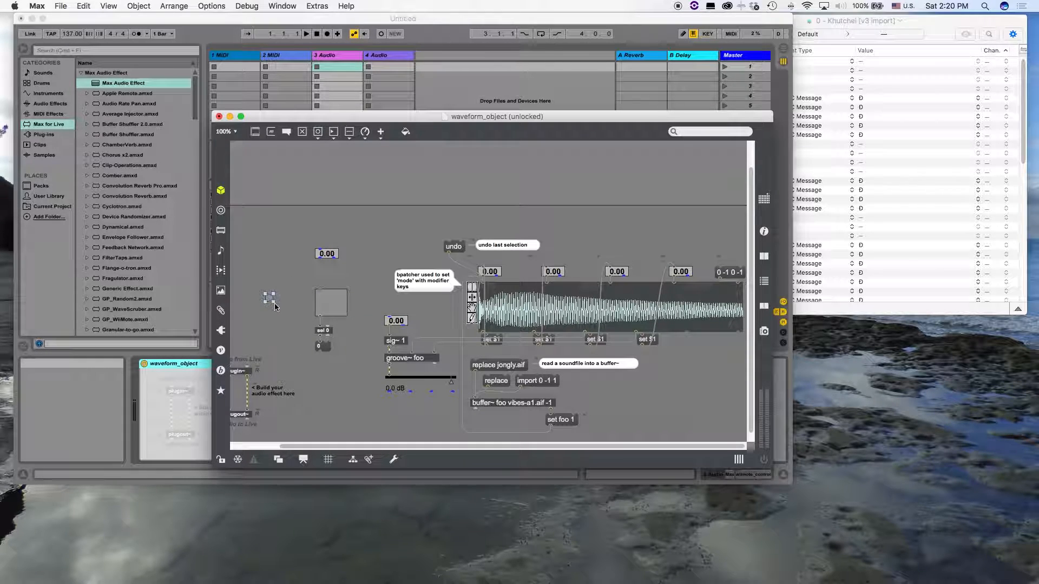
drag(274, 301, 291, 316)
Place a loop $1 message box beneath the second toggle and connect the 0 message's outlet to that toggle's inlet
text(nloop)
key(Return)
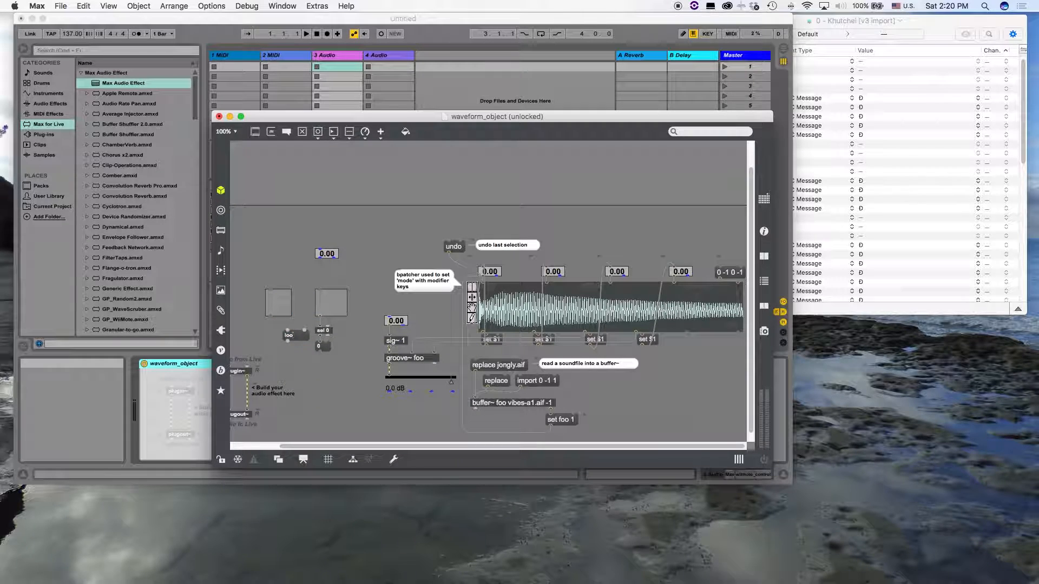
text($1)
mouse_move(299, 339)
mouse_down()
mouse_move(282, 334)
mouse_move(272, 287)
mouse_up()
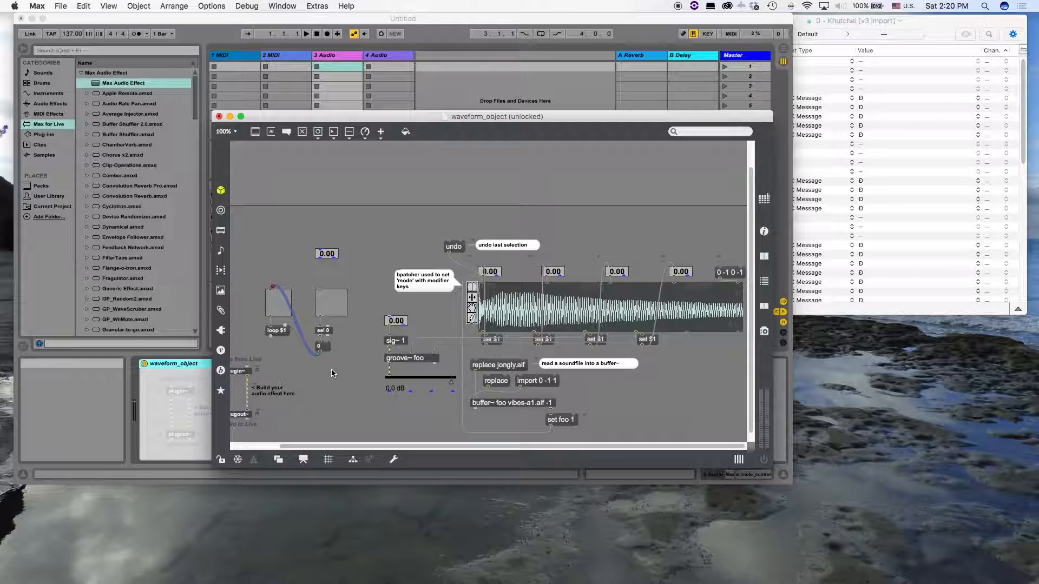
Connect the loop $1 message to groove~ foo and route both this cord and the 0 message's cord into aligned segments
click(271, 337)
drag(272, 337, 419, 365)
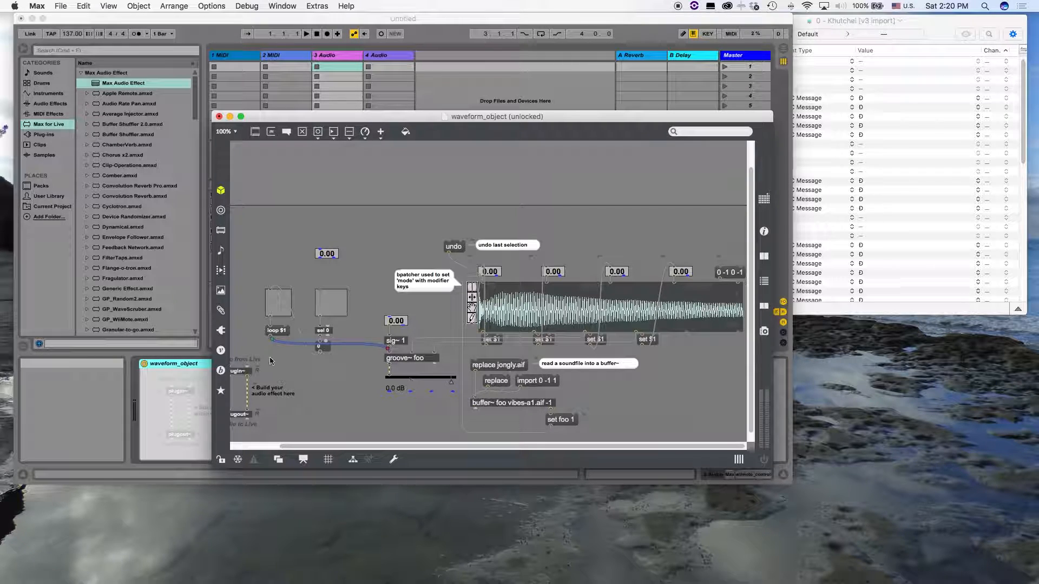
key(super+shift+y)
click(295, 312)
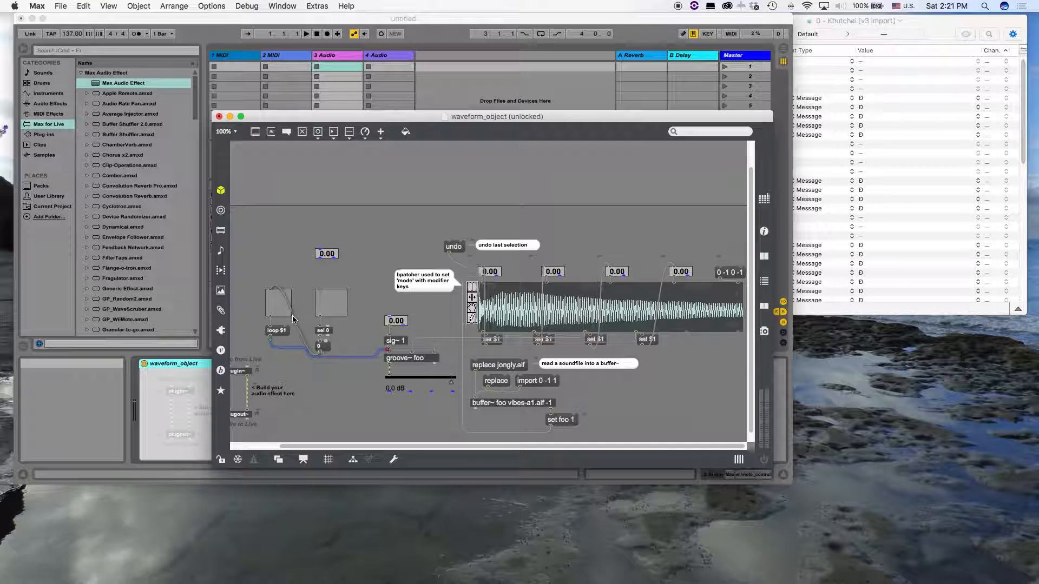
key(super+shift+y)
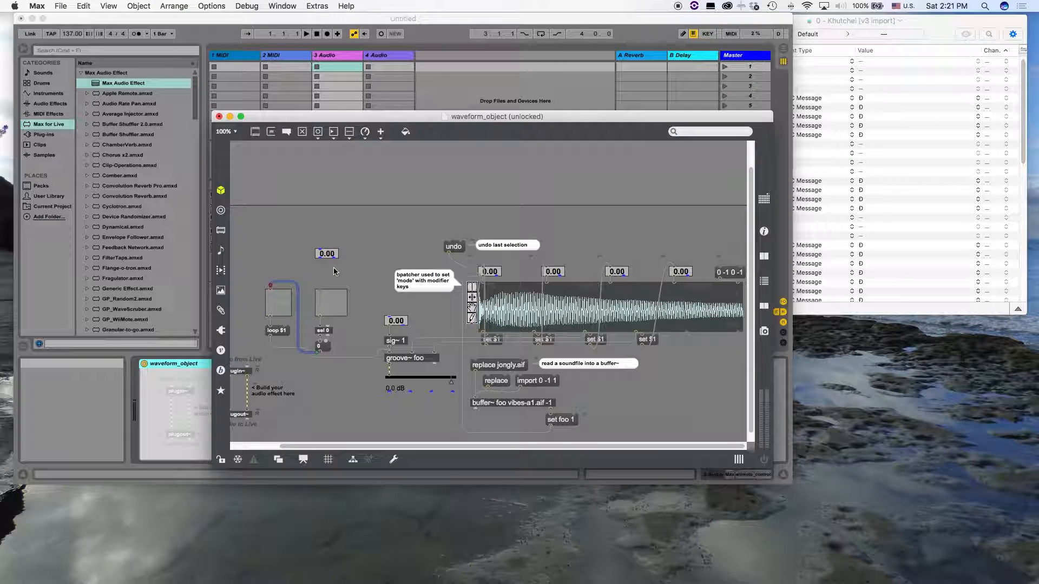
Label the first toggle with a start/stop comment and the second toggle with a duplicate comment reading loop
click(323, 280)
drag(349, 286, 286, 275)
double_click(286, 273)
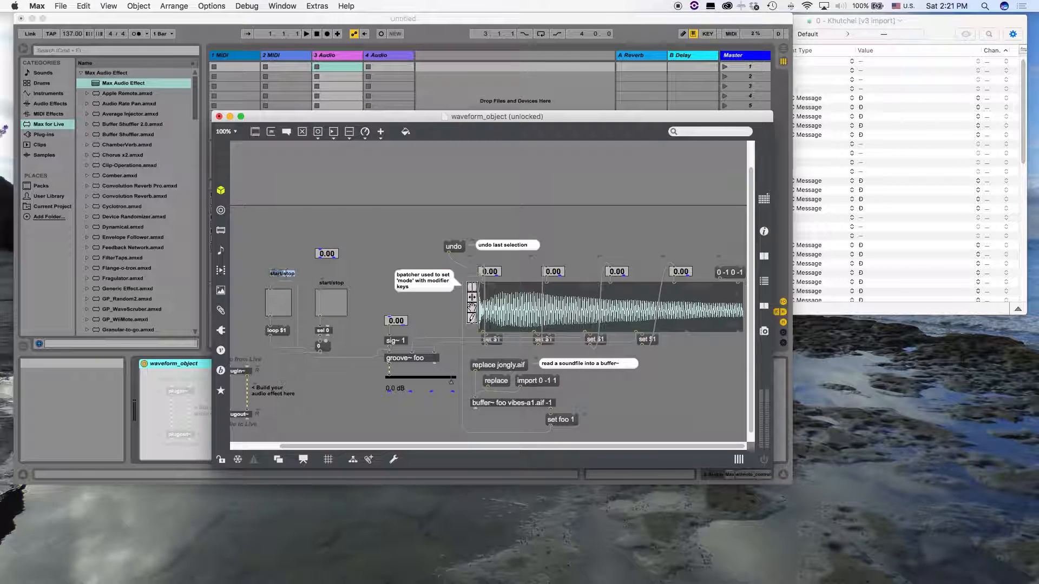
double_click(286, 274)
text(lo)
Delete the patch cords between plugin~ and plugout~, and move plugout~ with its Audio to Live label below the gain slider
scroll(406, 355, left, 5)
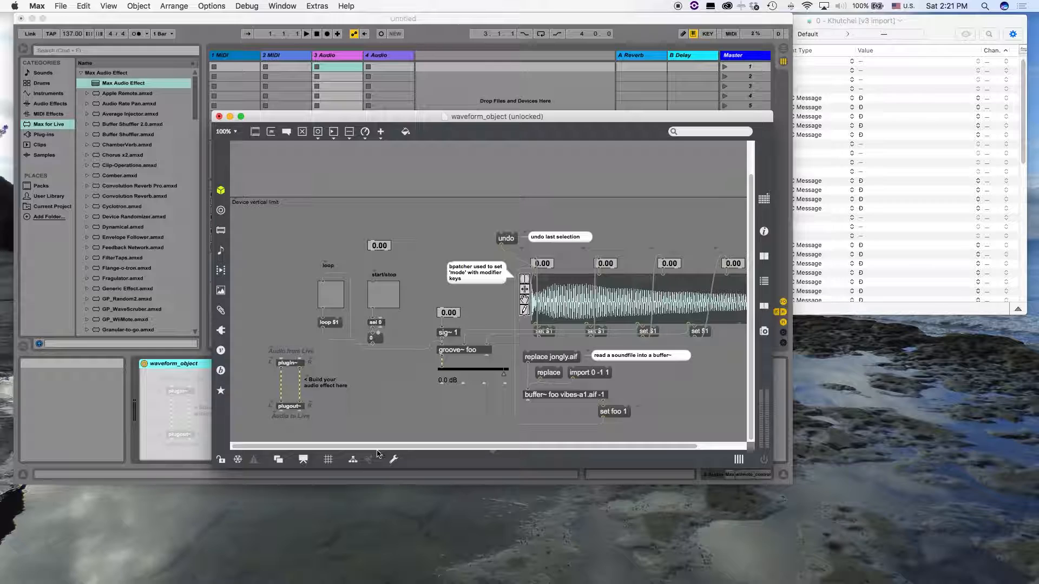
drag(326, 425, 302, 385)
key(BackSpace)
drag(258, 397, 449, 414)
click(408, 386)
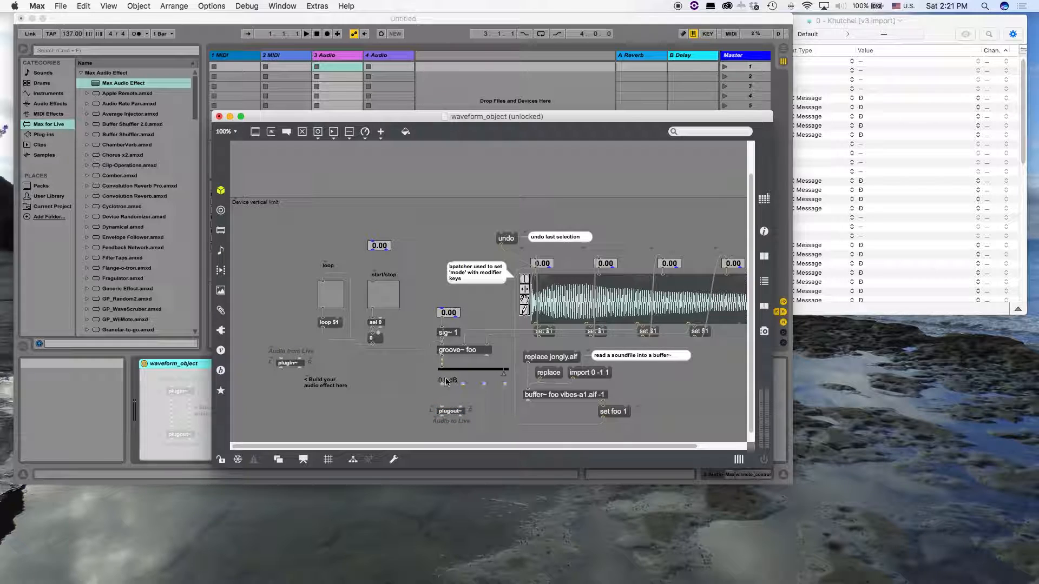
Connect the gain slider's two audio outlets to the left and right inlets of plugout~
drag(442, 383, 445, 399)
shift+click(442, 406)
click(460, 406)
Shift the loop and start/stop control group closer to groove~ foo, and move plugin~ with its label up beside the loop toggle
drag(299, 233, 403, 345)
drag(324, 294, 349, 287)
click(293, 327)
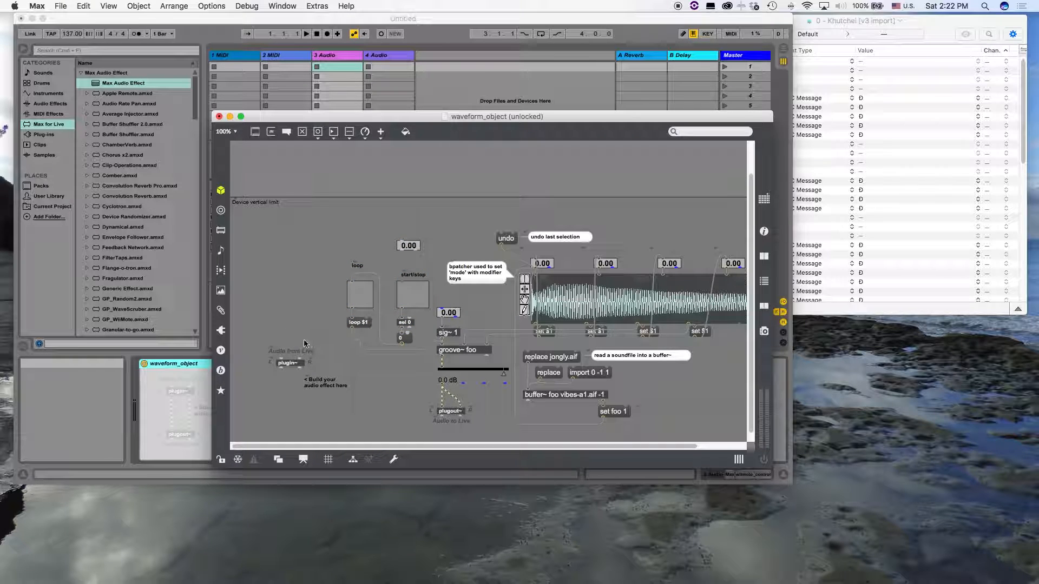
drag(337, 363, 263, 286)
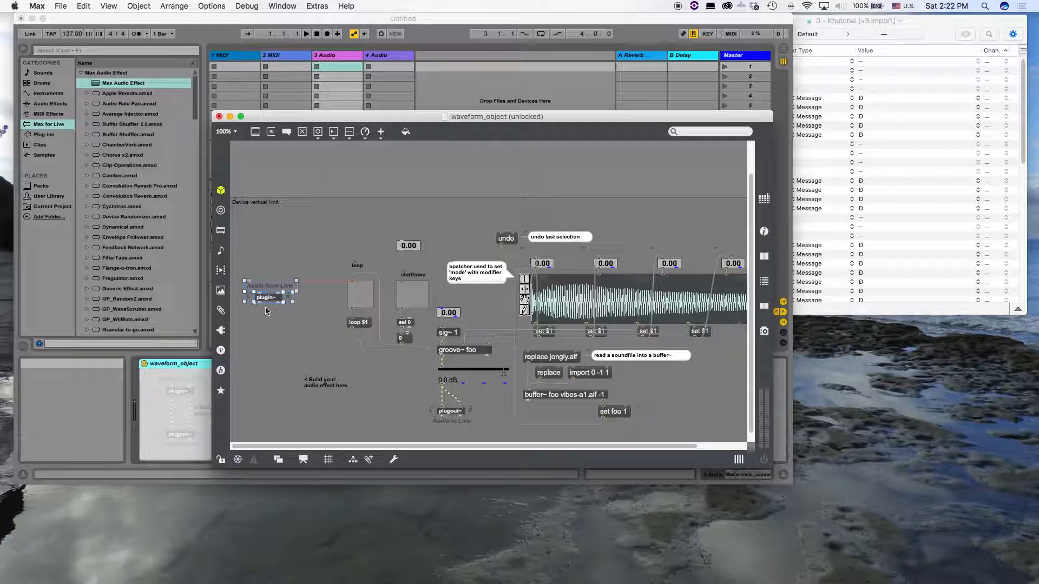
Create a record~ foo object and place it below plugin~
click(270, 341)
text(nrecord)
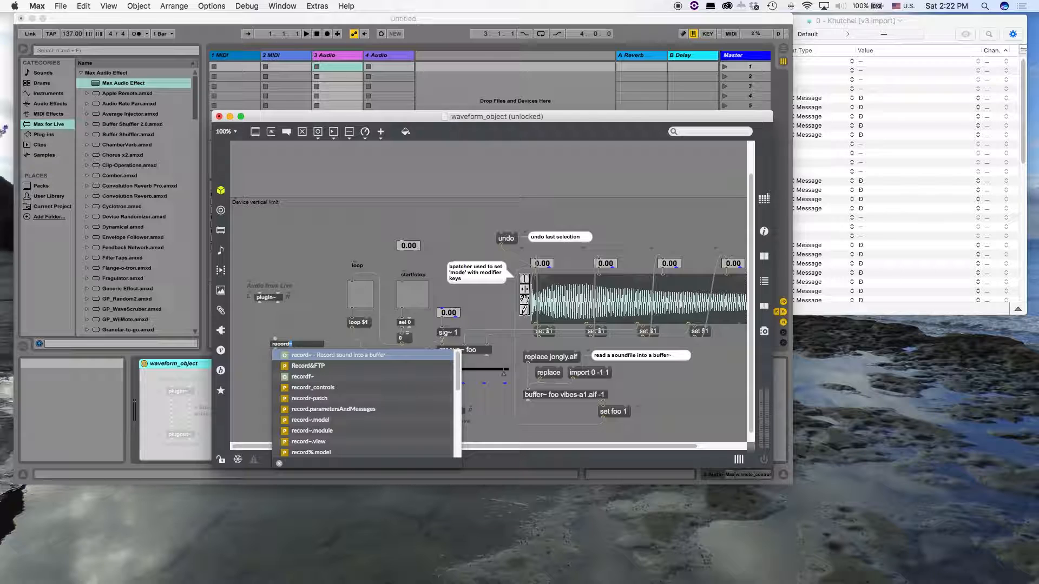
text(~ foo)
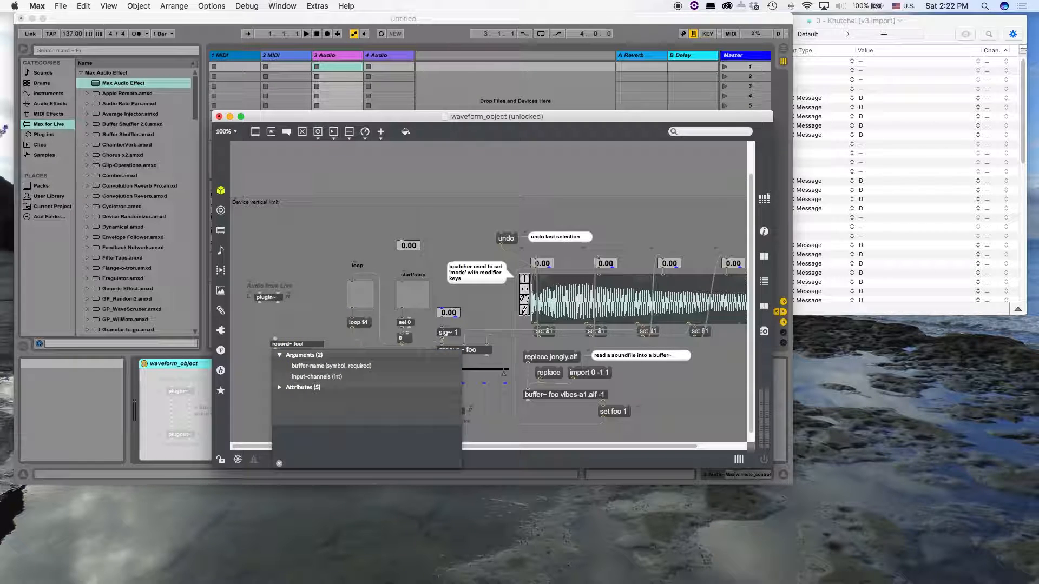
key(Return)
drag(284, 347, 274, 361)
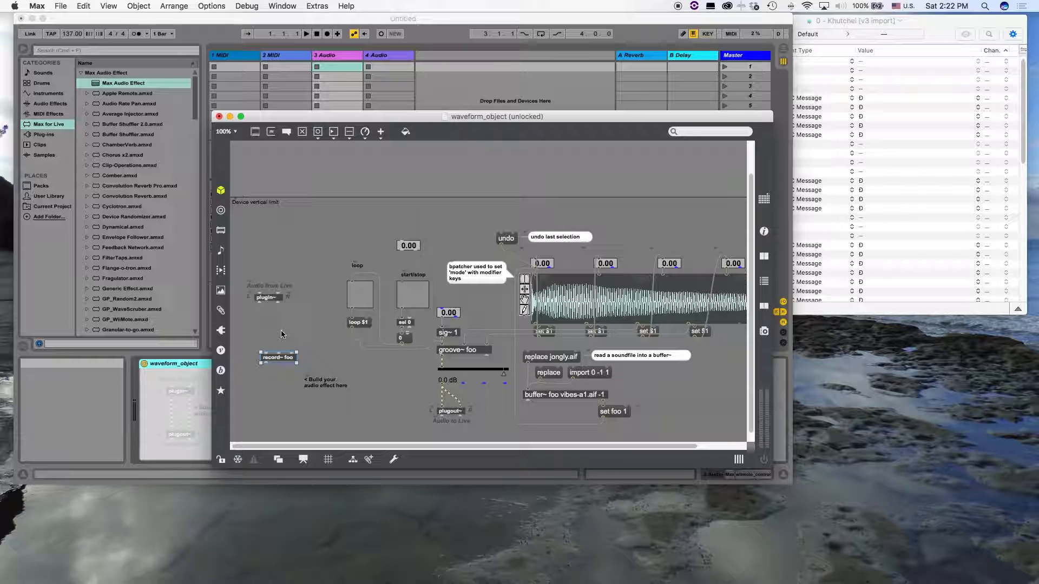
Add a live.toggle directly above record~ foo and enlarge it into a square button
text(nlive.toggl)
key(Return)
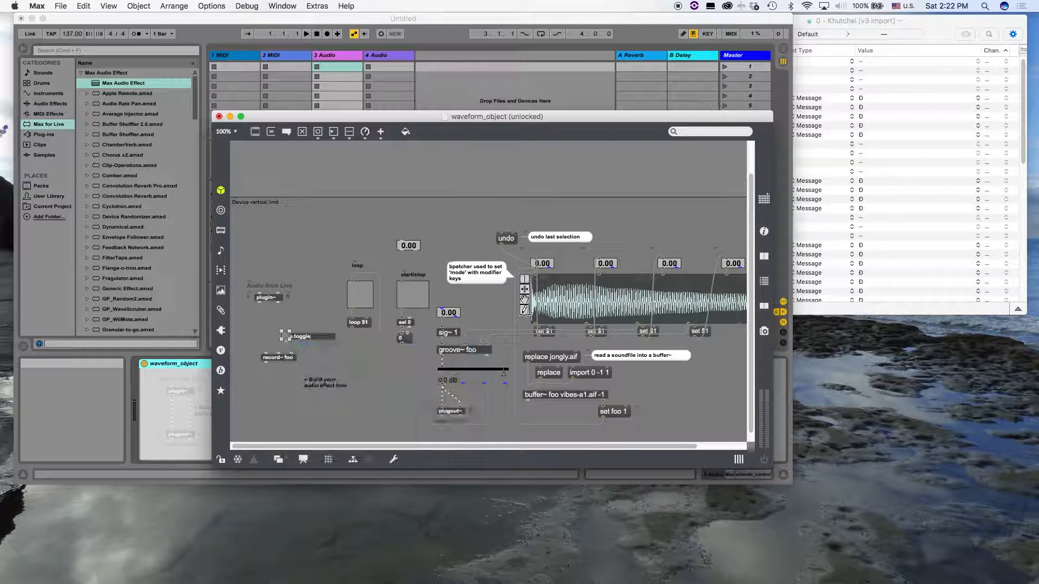
mouse_move(289, 339)
mouse_down()
mouse_move(307, 343)
mouse_move(272, 326)
mouse_move(281, 338)
mouse_move(265, 359)
mouse_move(276, 337)
mouse_up()
right_click(277, 337)
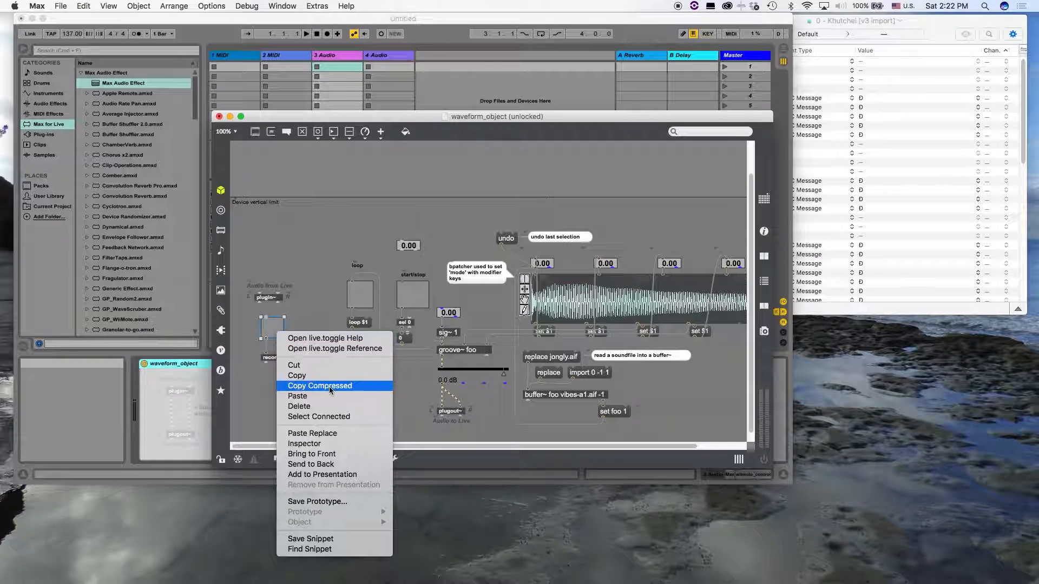
click(320, 314)
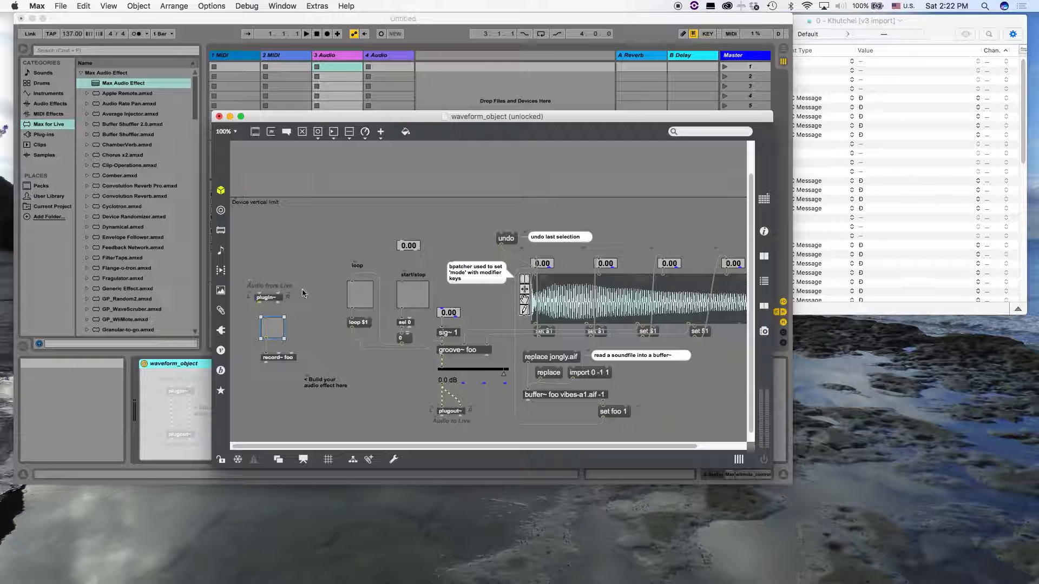
Move plugin~ with its label to the other side of the record toggle's top corner and connect it to record~ foo
mouse_move(305, 309)
mouse_down()
mouse_move(243, 287)
mouse_move(305, 296)
mouse_up()
click(301, 314)
drag(295, 307, 266, 350)
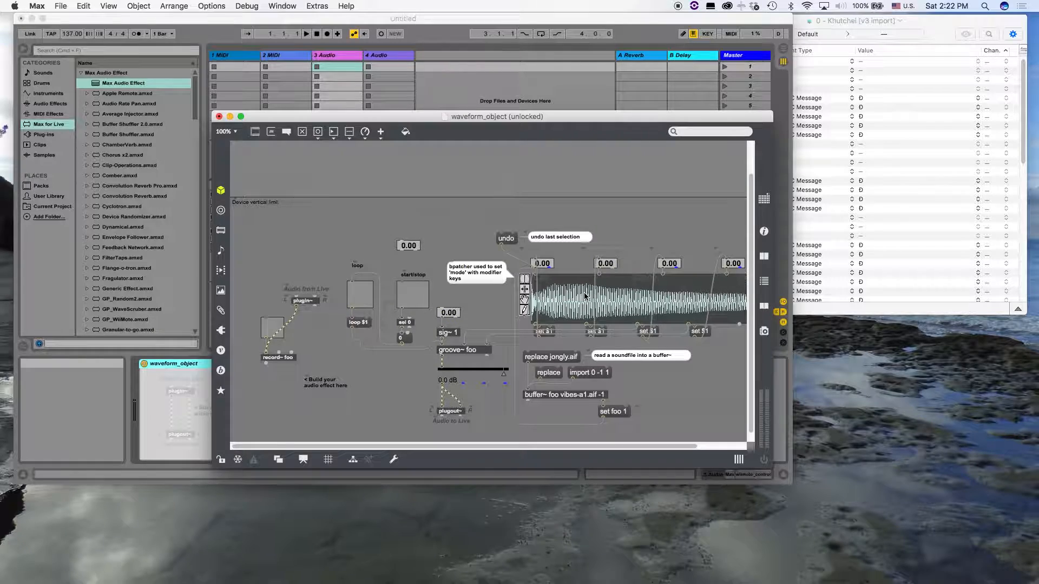
Check the patch's presentation view and return to the patching view
scroll(584, 296, right, 2)
scroll(584, 296, up, 1)
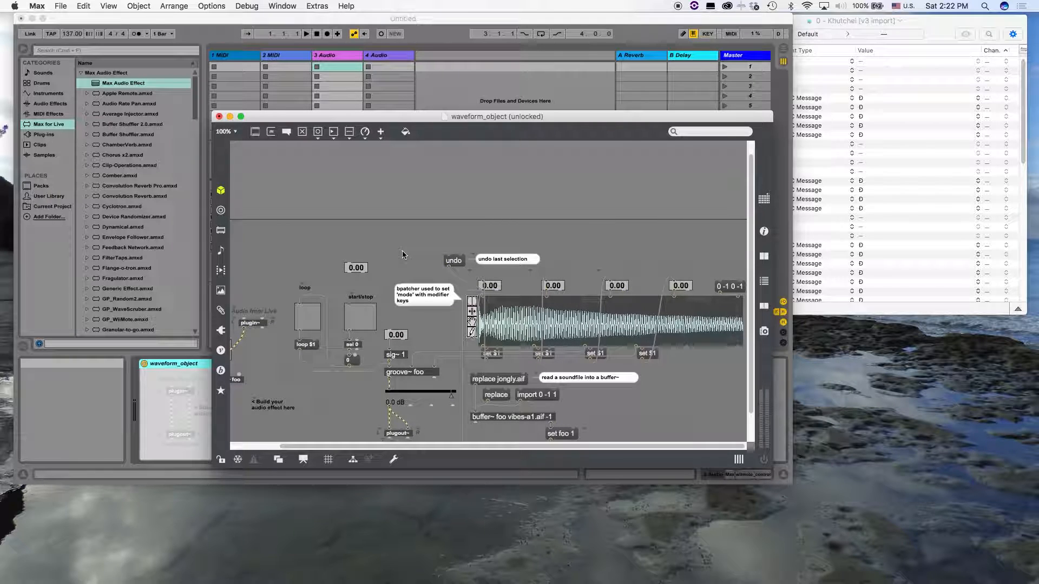
key(super+alt+e)
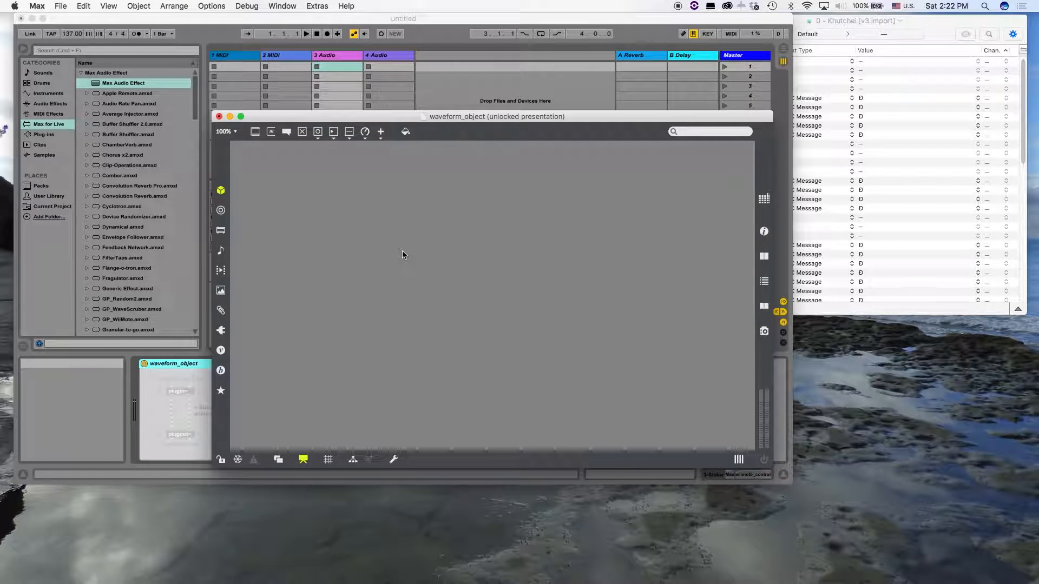
key(super+alt+e)
scroll(513, 264, down, 2)
scroll(513, 264, right, 3)
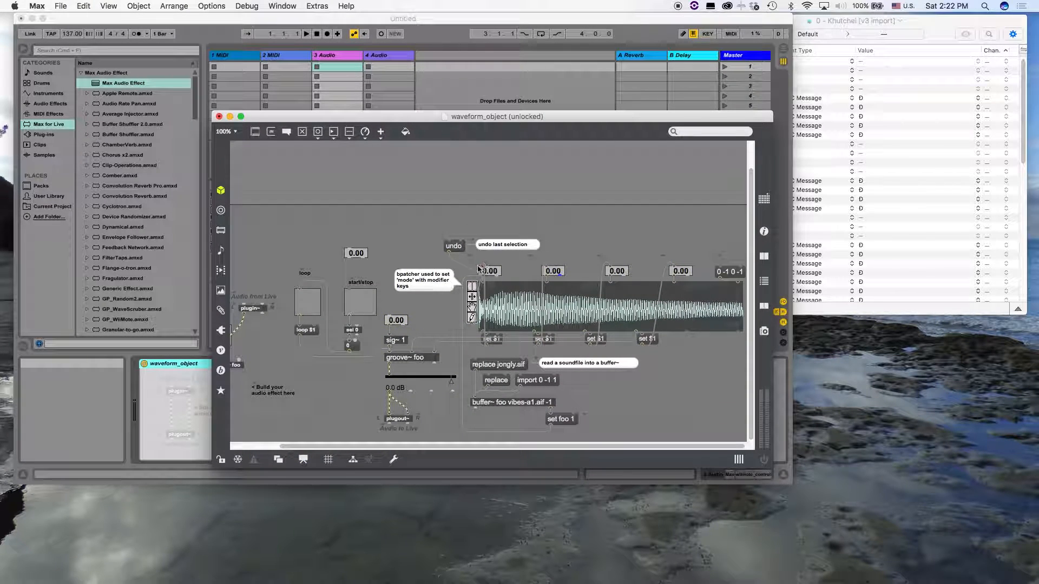
drag(684, 251, 468, 326)
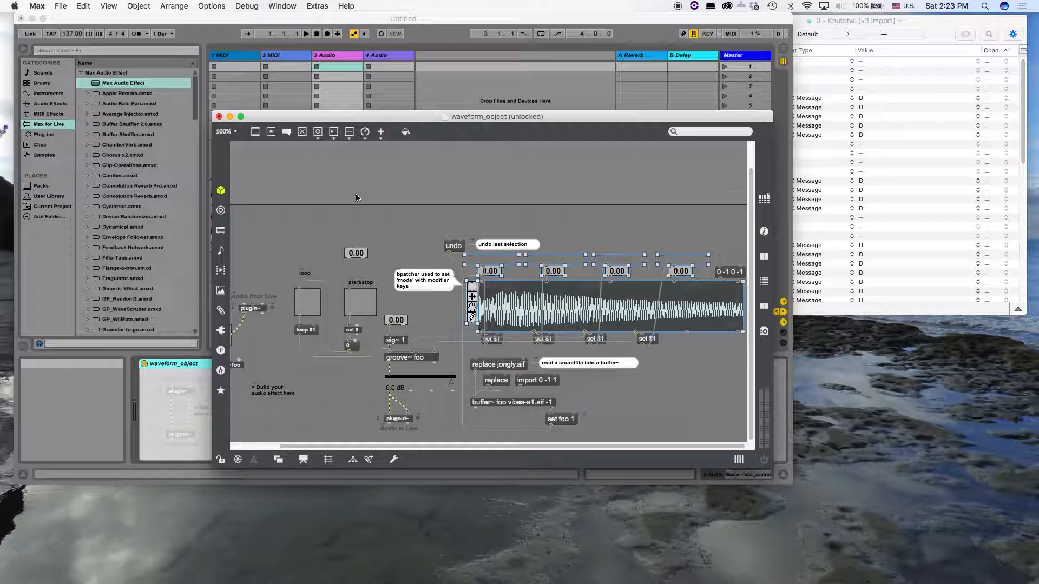
click(492, 256)
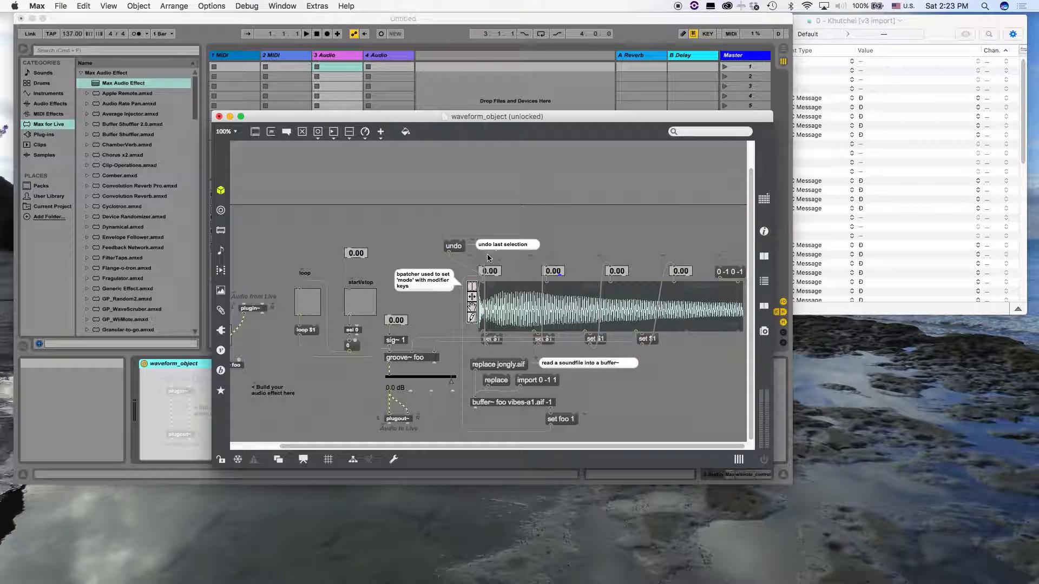
mouse_move(472, 266)
mouse_down()
mouse_move(547, 325)
mouse_move(596, 306)
mouse_move(541, 275)
mouse_move(455, 266)
mouse_up()
Enable Open in Presentation in the patcher's inspector and close the inspector
click(399, 234)
right_click(398, 234)
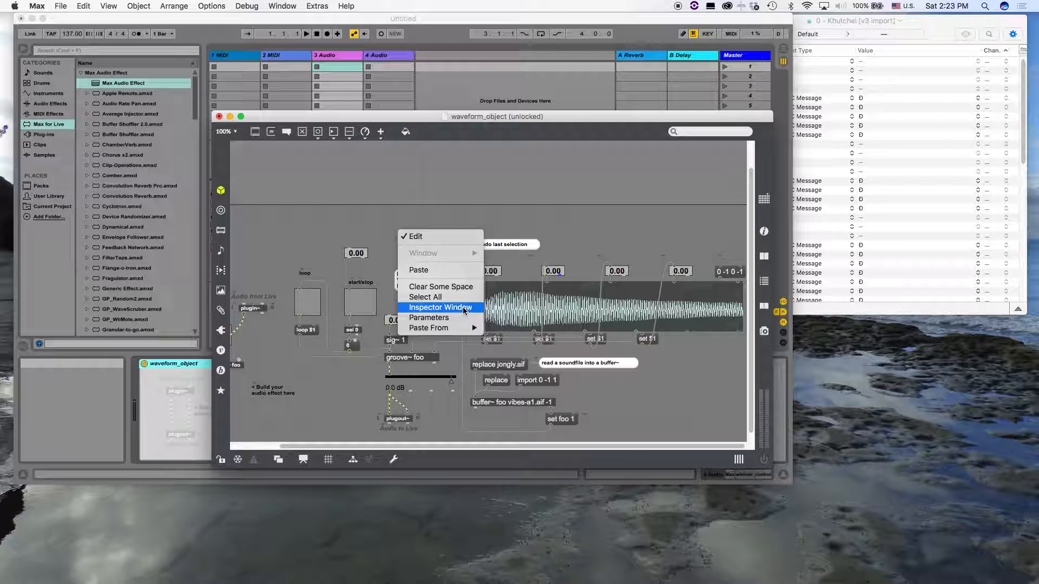
click(324, 220)
right_click(312, 218)
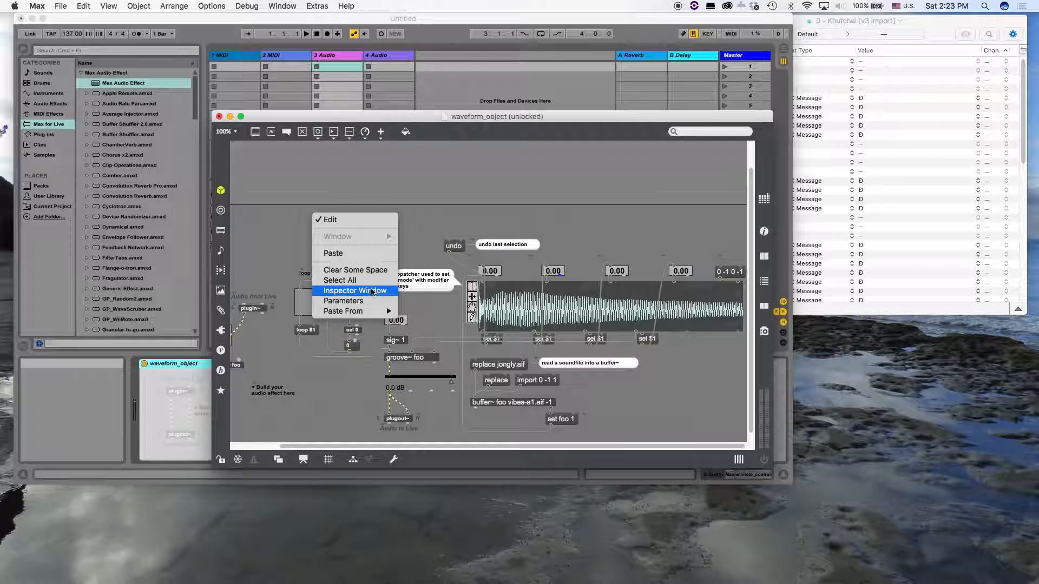
click(372, 293)
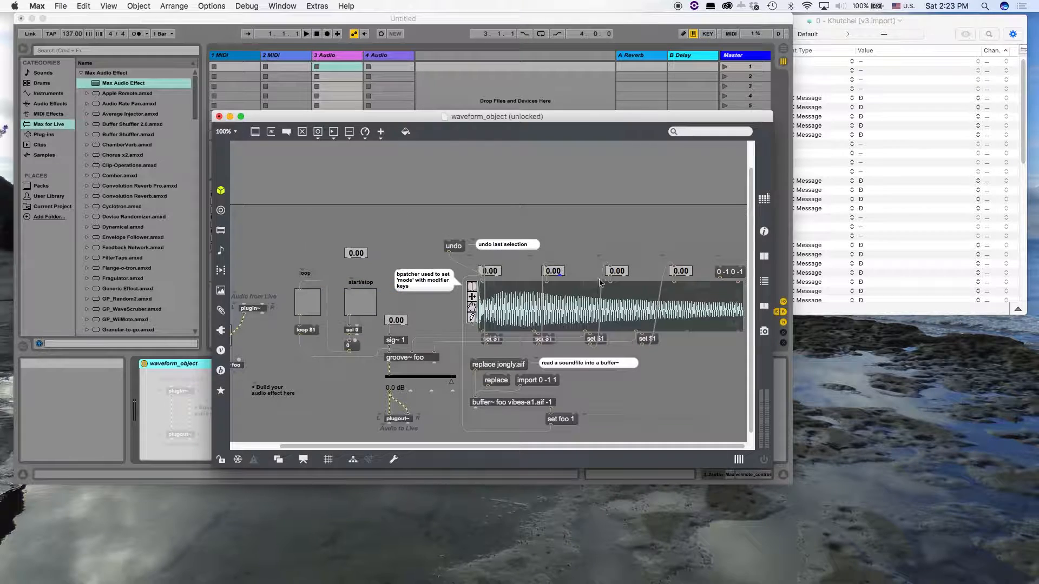
drag(765, 359, 738, 60)
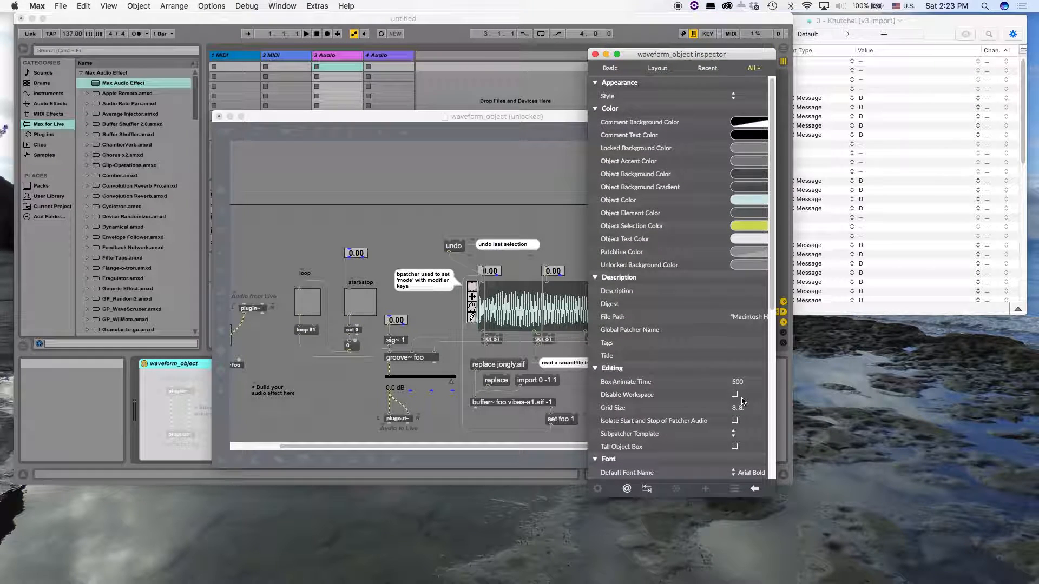
scroll(741, 406, down, 8)
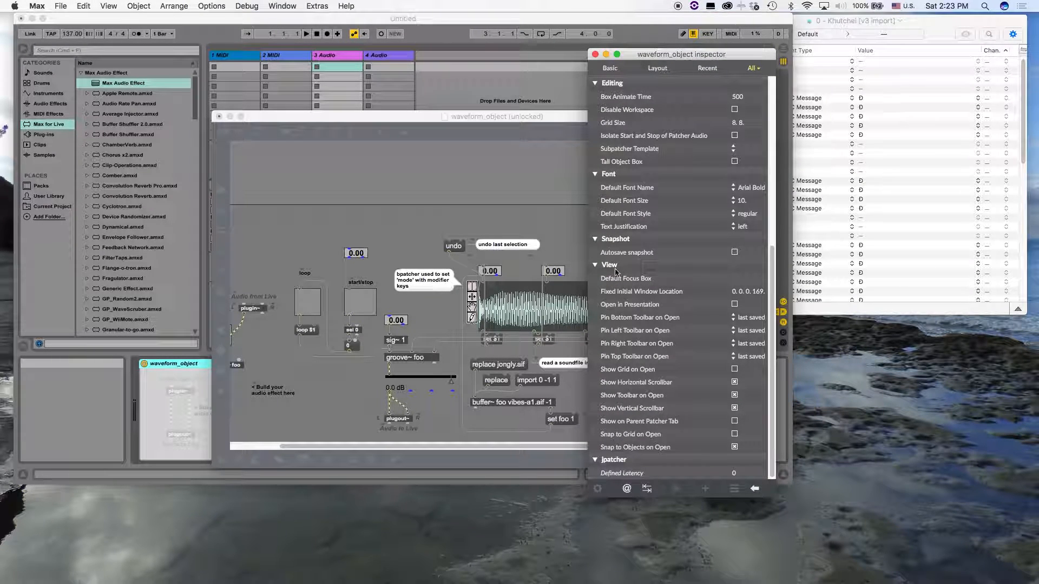
click(735, 304)
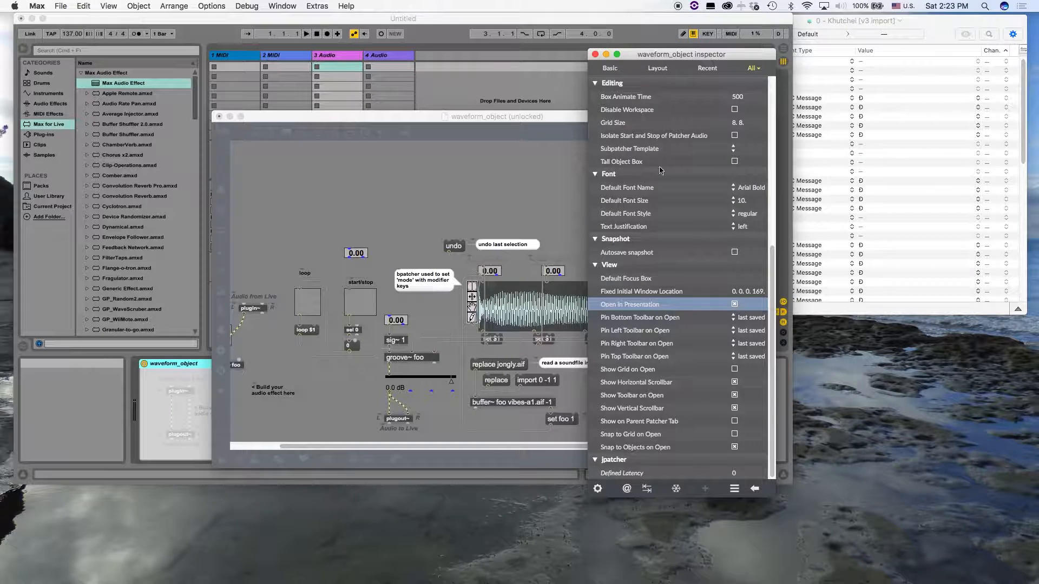
click(595, 54)
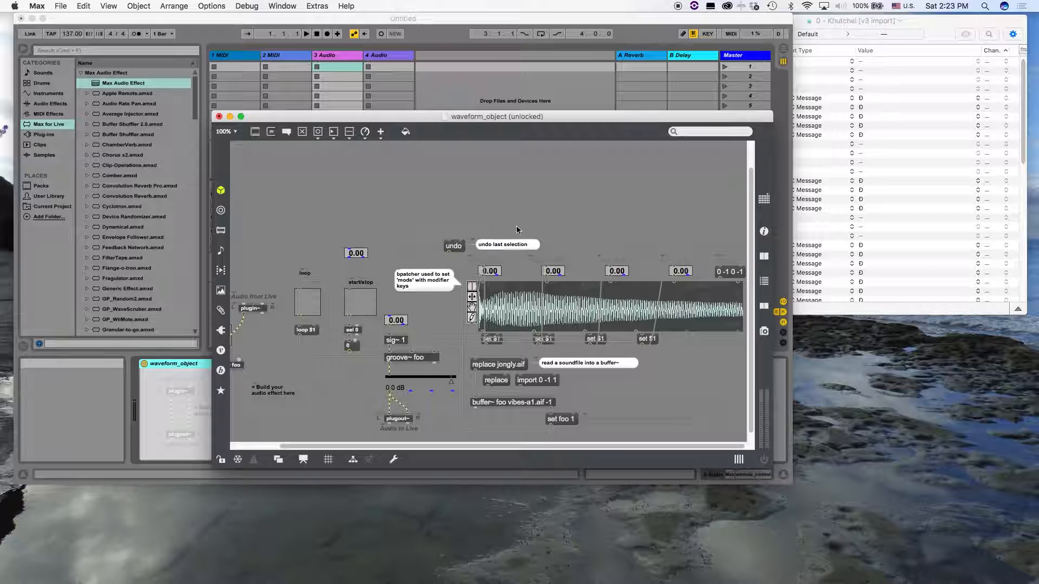
Add the waveform, its number boxes, gain slider, sig~ 1, groove~ foo, loop and start/stop controls, record toggle and plugin~ to the presentation and show it
drag(686, 248, 484, 316)
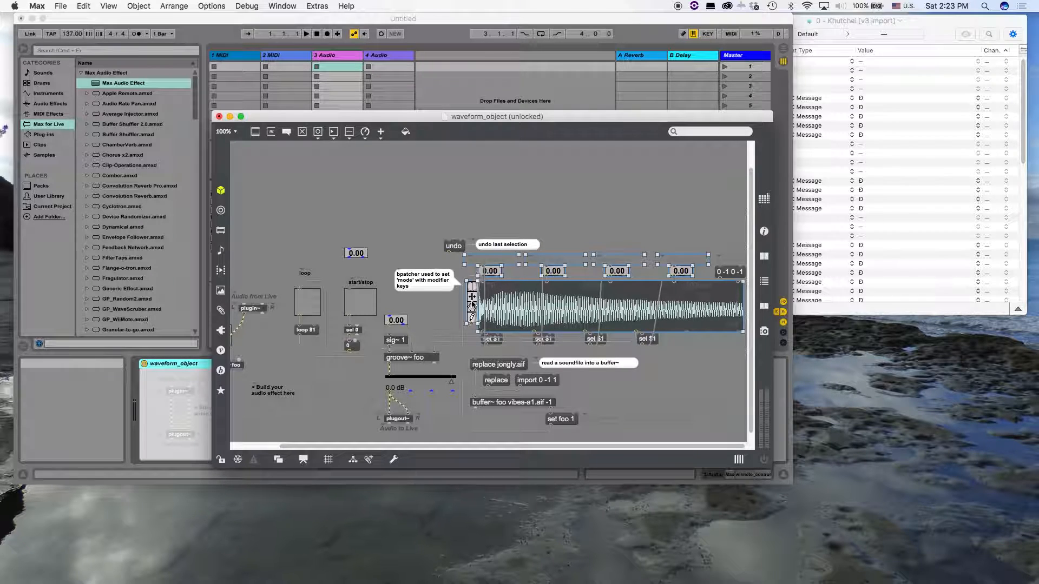
click(419, 385)
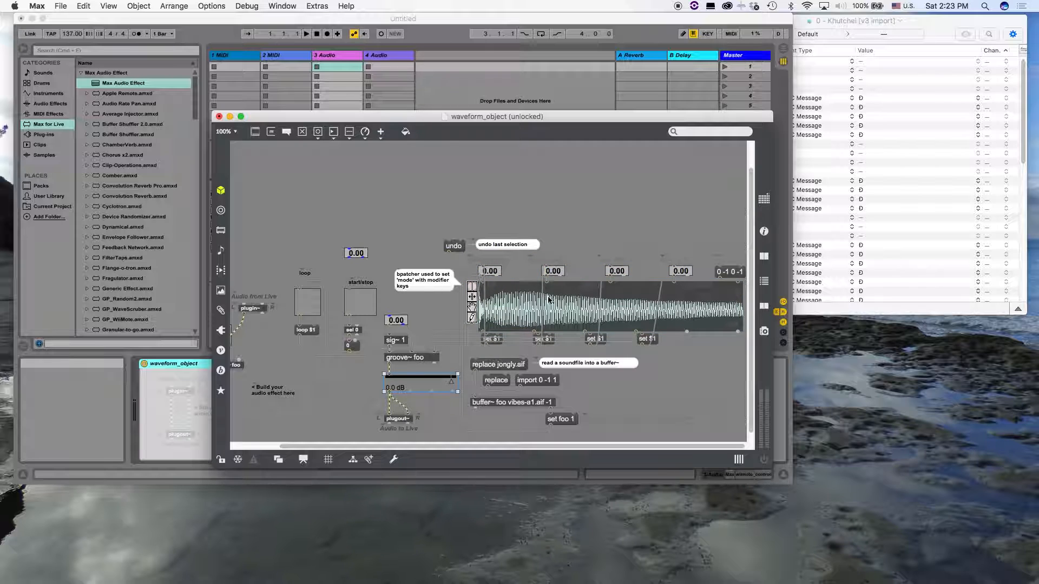
drag(686, 246, 472, 320)
shift+click(504, 250)
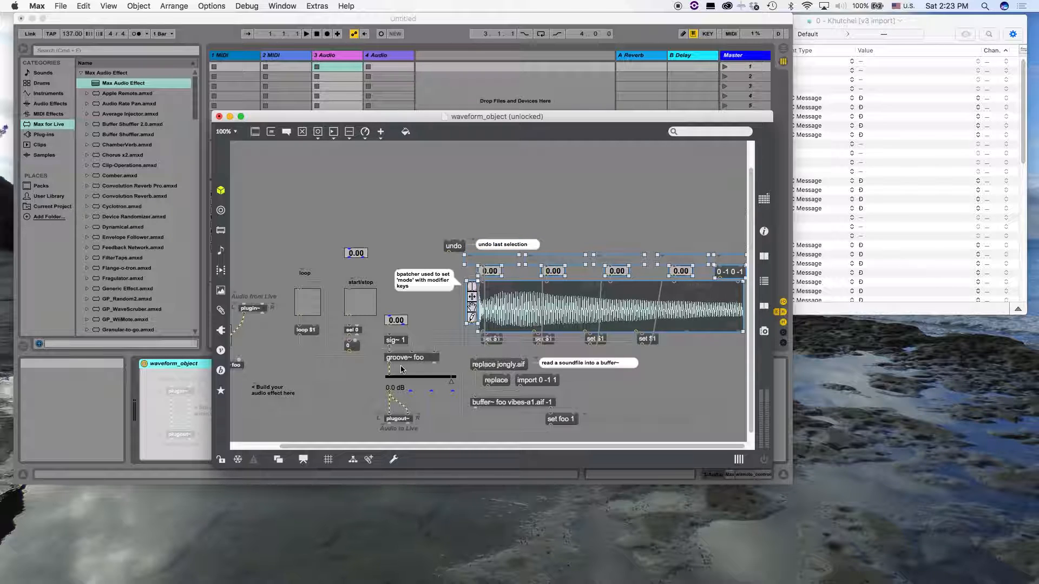
shift+click(409, 381)
shift+click(403, 340)
shift+click(403, 358)
drag(293, 262, 357, 347)
scroll(259, 312, up, 3)
scroll(259, 313, left, 5)
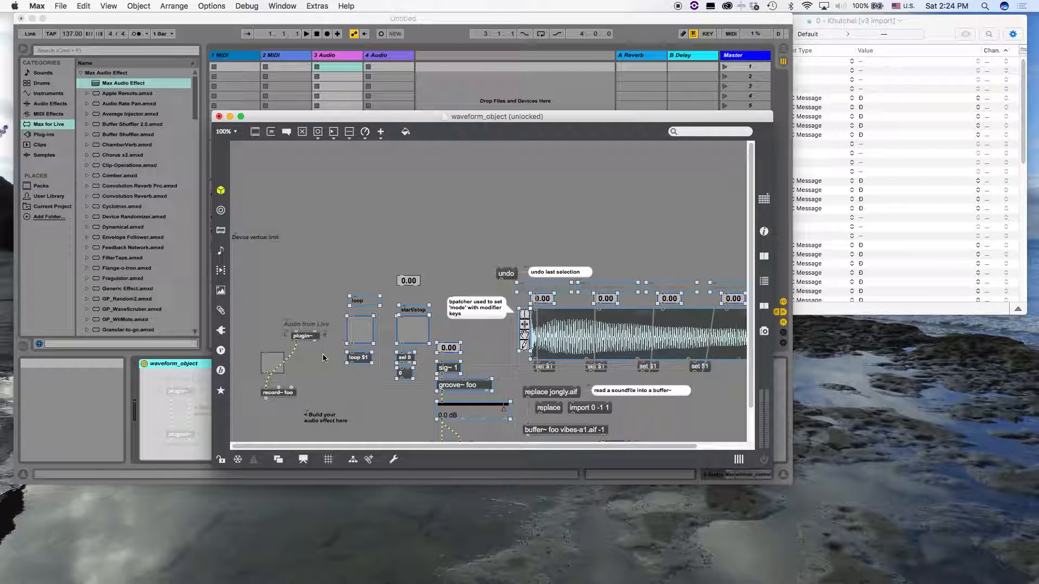
drag(258, 313, 311, 372)
key(super+alt+e)
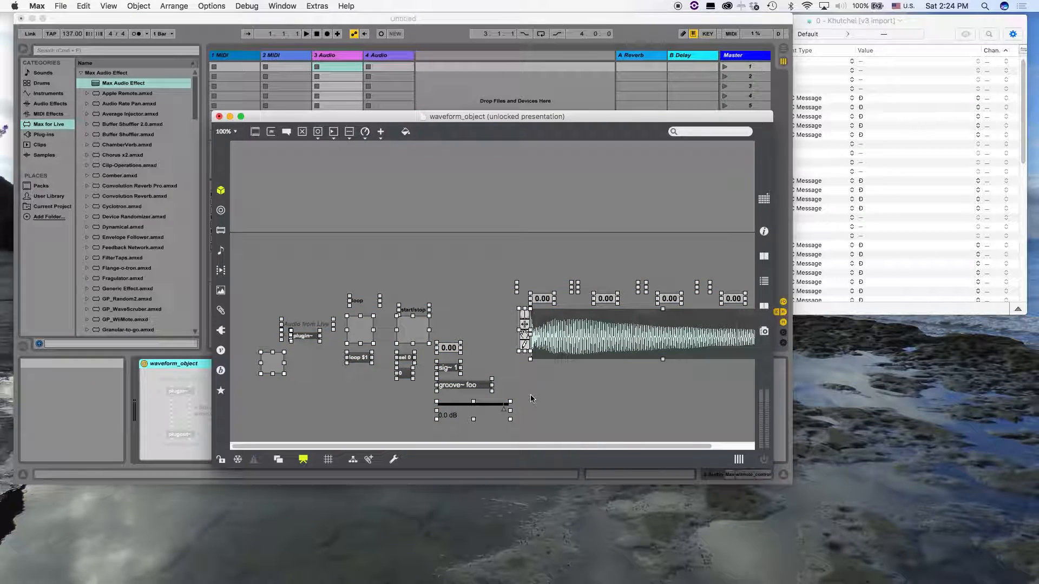
Move the record toggle into the upper corner of the device area and shift plugin~ with its label aside below the device limit
click(334, 311)
drag(277, 369, 255, 184)
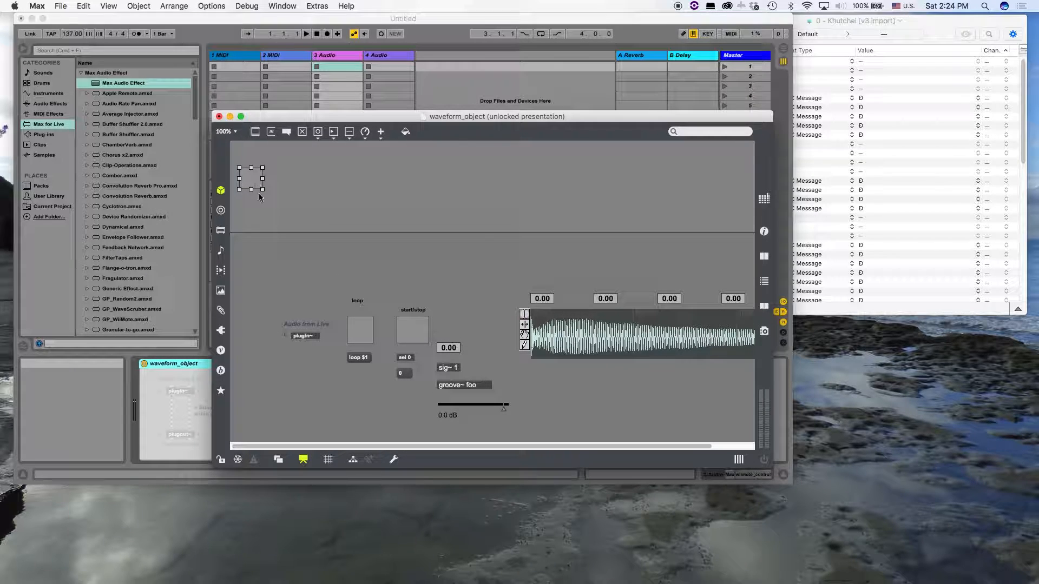
drag(311, 351, 262, 308)
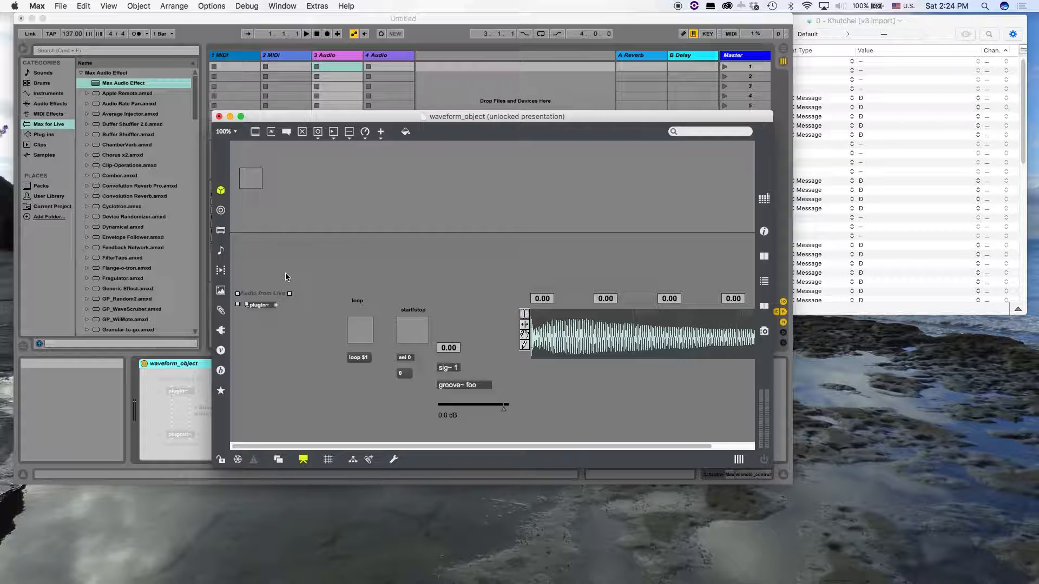
Add a "record" comment above the record toggle in the patch and place it above the toggle in the presentation
key(super+alt+e)
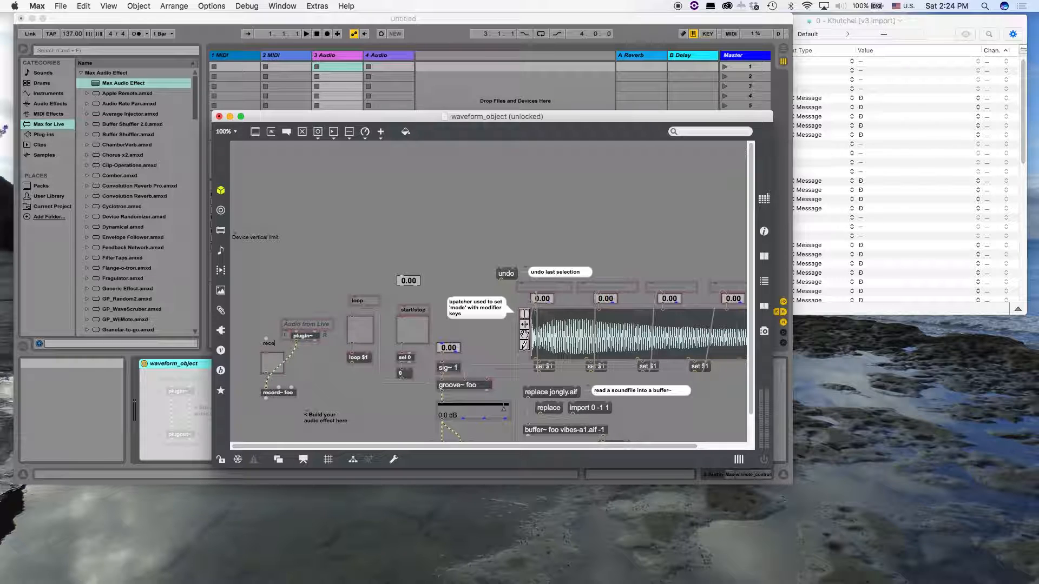
drag(276, 345, 273, 349)
key(super+alt+e)
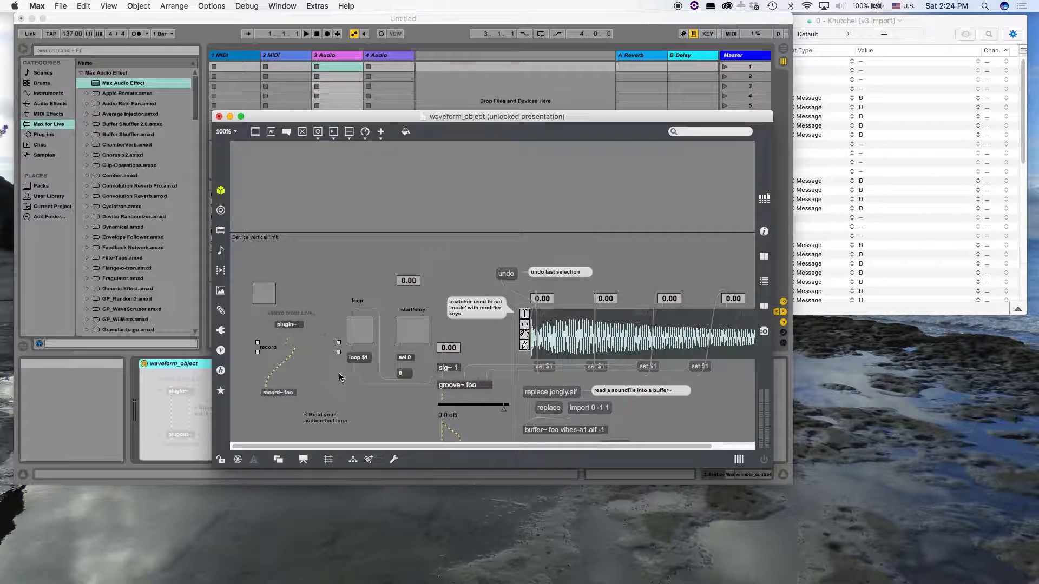
drag(274, 349, 273, 164)
Move the loop and start/stop toggles with their labels and messages into the device area beside the record toggle
drag(330, 296, 421, 385)
drag(415, 335, 349, 187)
click(321, 173)
drag(308, 154, 308, 162)
Move the waveform with its mode buttons and number boxes into the device area beside the start/stop toggle
drag(409, 325, 487, 394)
drag(501, 277, 749, 355)
drag(688, 331, 543, 192)
Move the speed number box, sig~ 1, groove~ foo and gain slider into the device area beyond the waveform
drag(407, 319, 520, 406)
drag(457, 409, 693, 212)
click(620, 300)
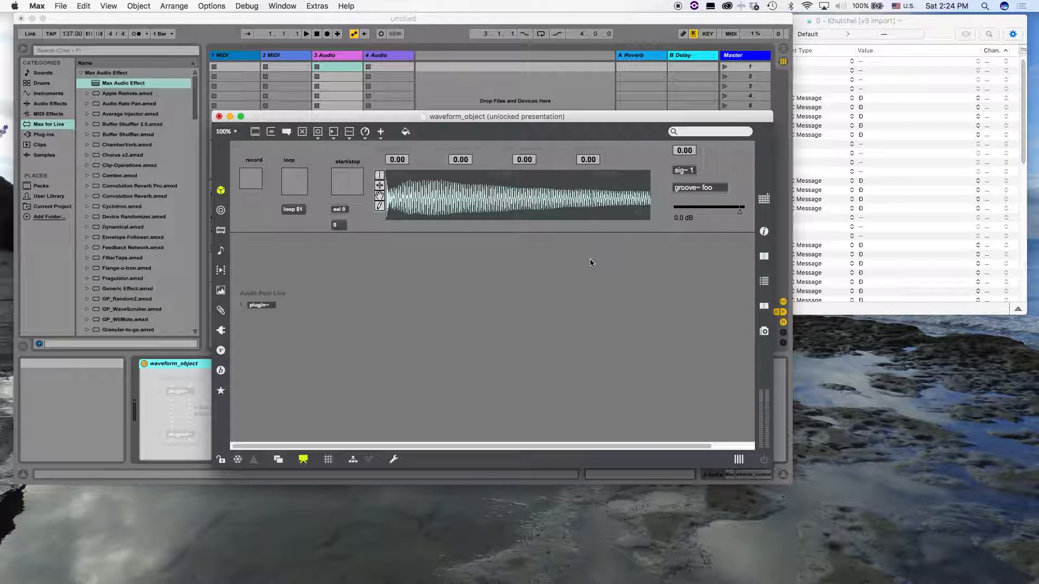
Add the replace jongly.aif message to the presentation, place it beside the sig~ 1 group, lock the patch and trigger the message
key(super+alt+e)
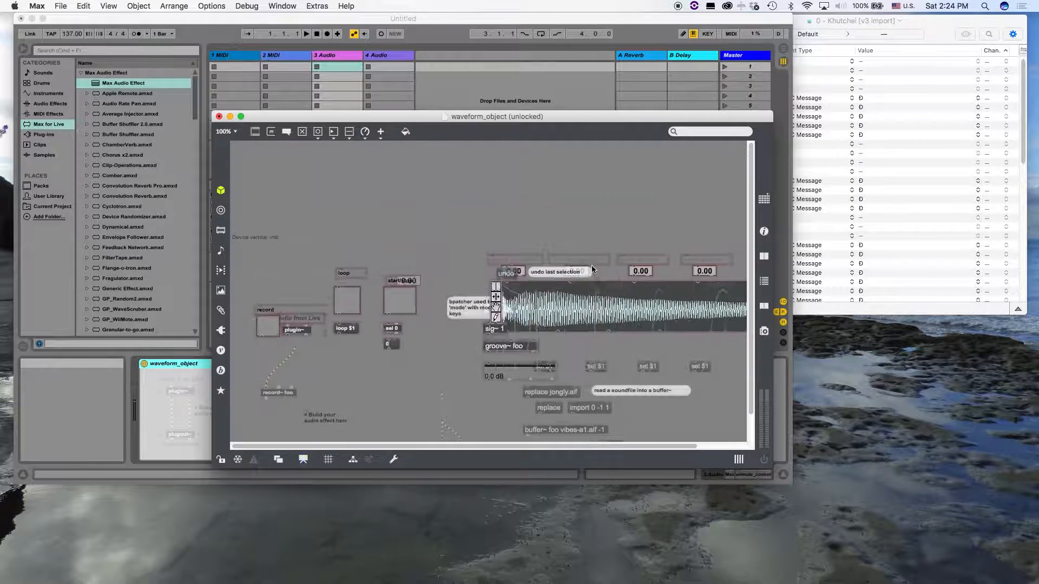
click(541, 368)
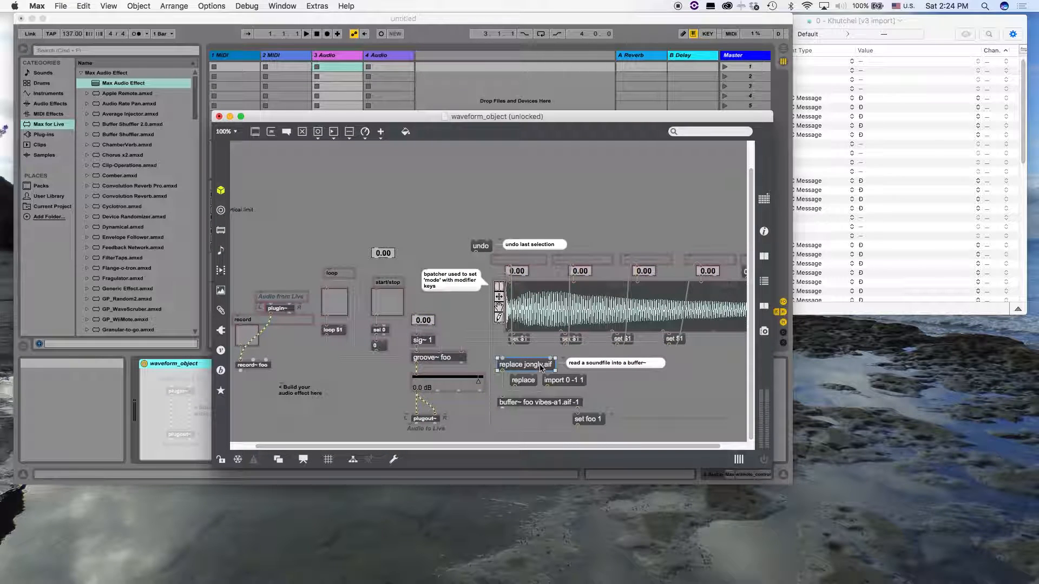
key(super+shift+p)
key(super+alt+e)
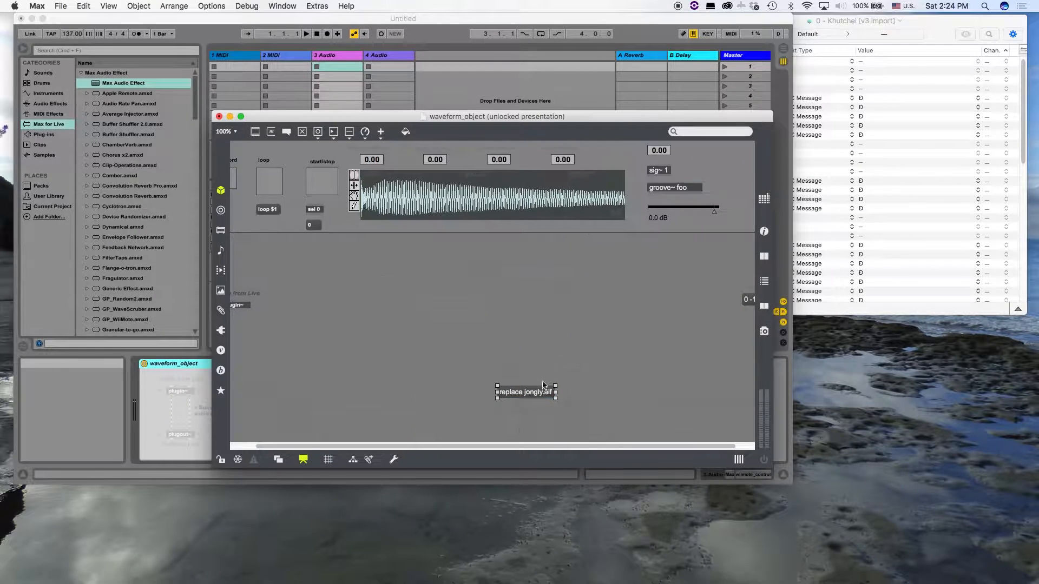
drag(535, 396, 725, 168)
key(super+e)
click(711, 163)
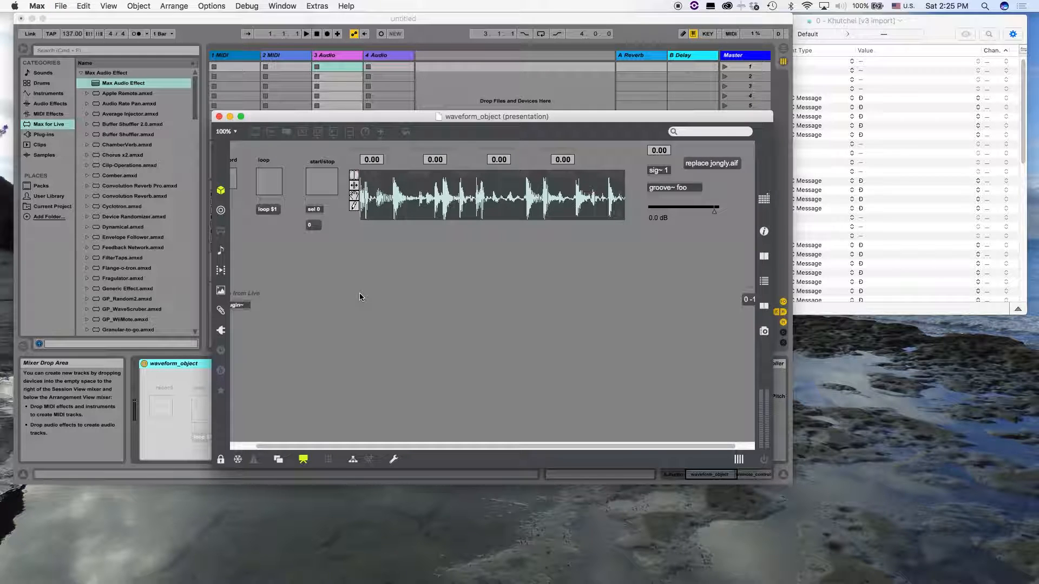
Close the patch editor, load jongly.aif from the waveform_object device and switch its start/stop toggle on and off
key(super+q)
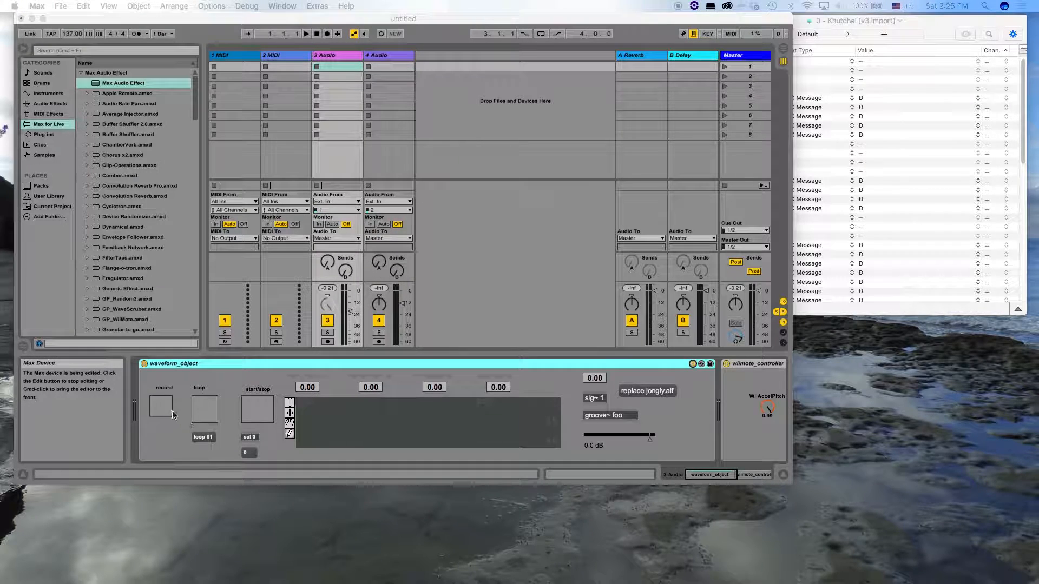
click(639, 392)
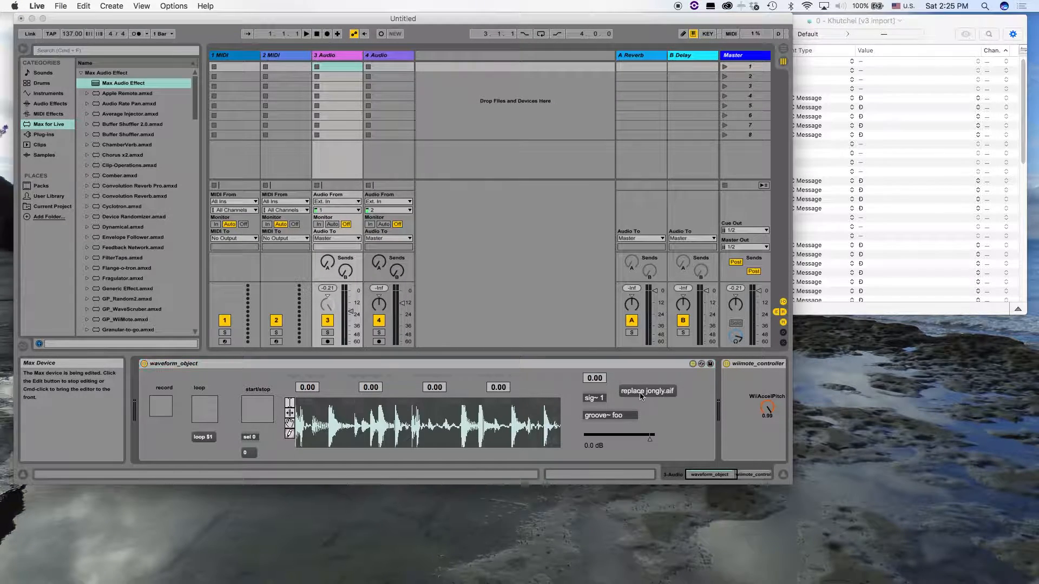
click(251, 409)
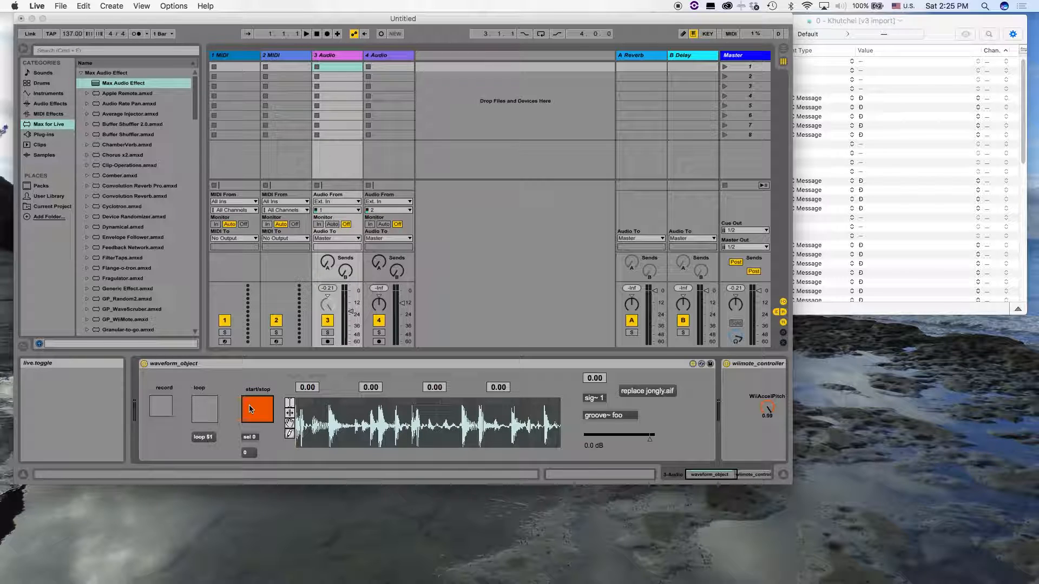
click(251, 409)
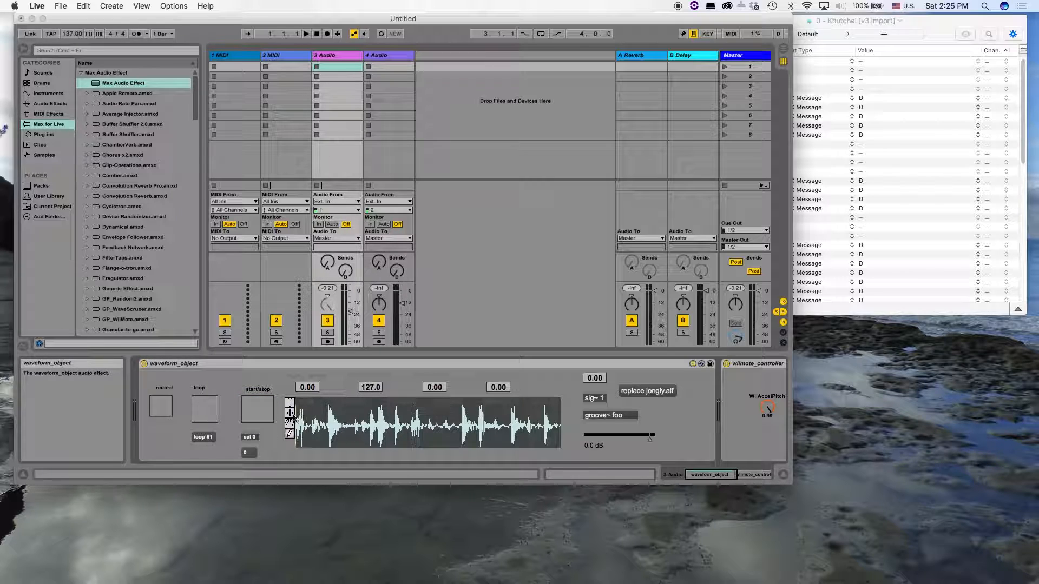
Activate the waveform's selection mode, select a region across its middle and toggle start/stop to test playback
click(290, 403)
drag(320, 418, 486, 437)
click(257, 414)
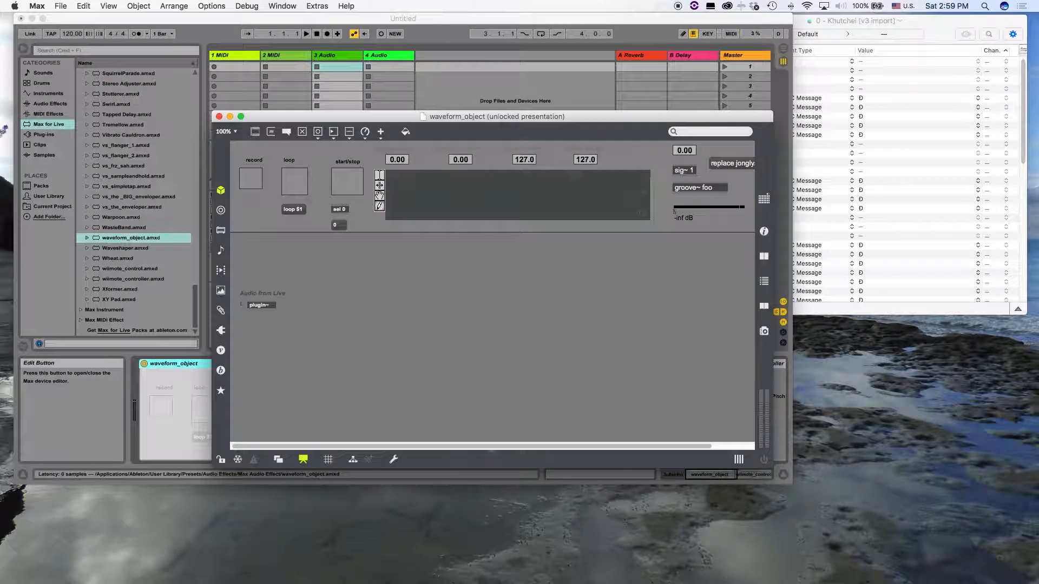
Return to the patching view and connect the start/stop toggle to groove~ foo
key(super+alt+e)
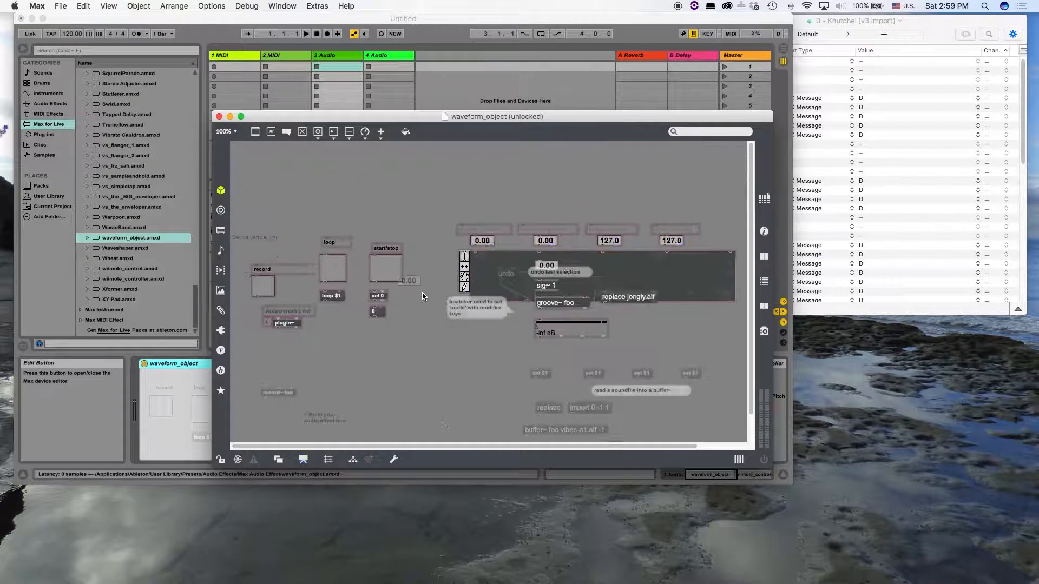
scroll(464, 344, down, 2)
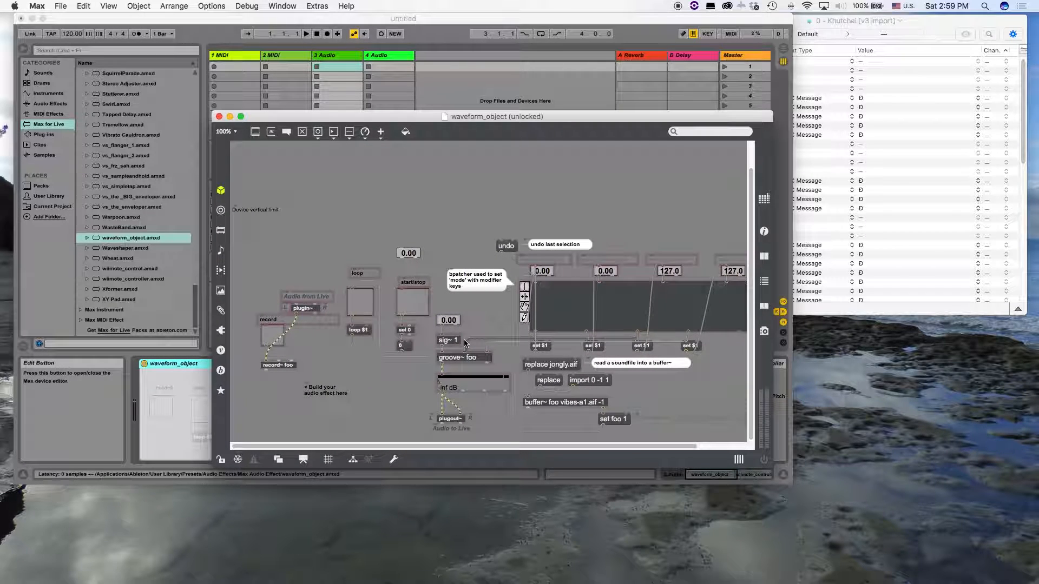
key(super+e)
key(super+e)
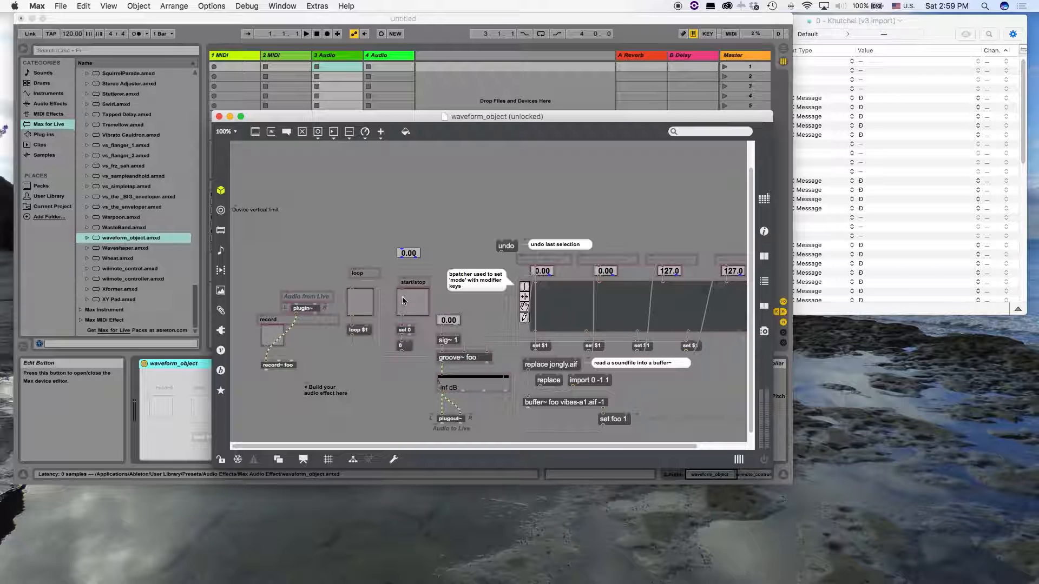
drag(442, 353, 405, 302)
Delete the four set $1 messages below the waveform
scroll(646, 377, right, 5)
scroll(647, 377, up, 2)
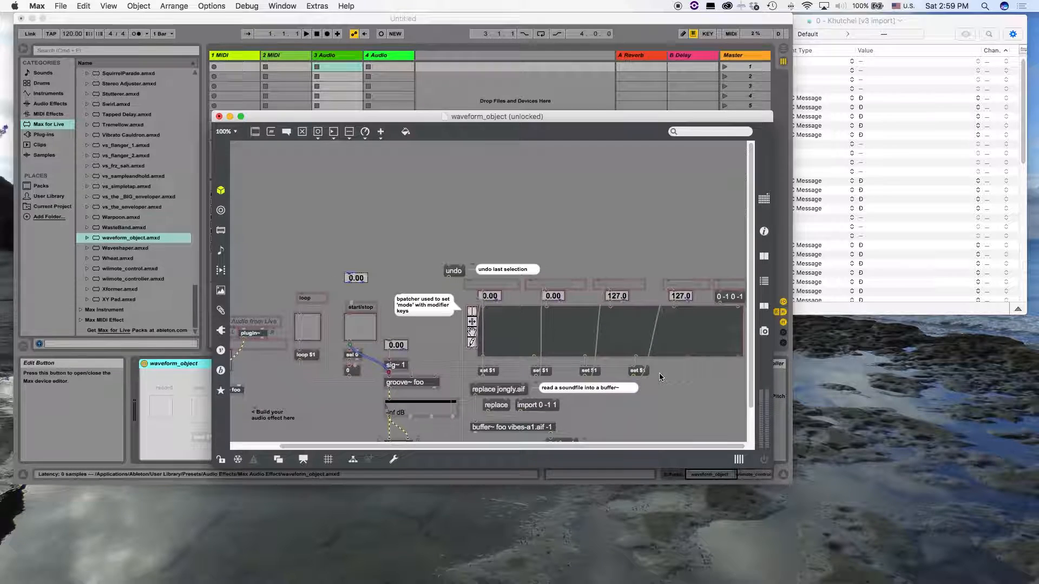
drag(660, 366, 476, 361)
key(BackSpace)
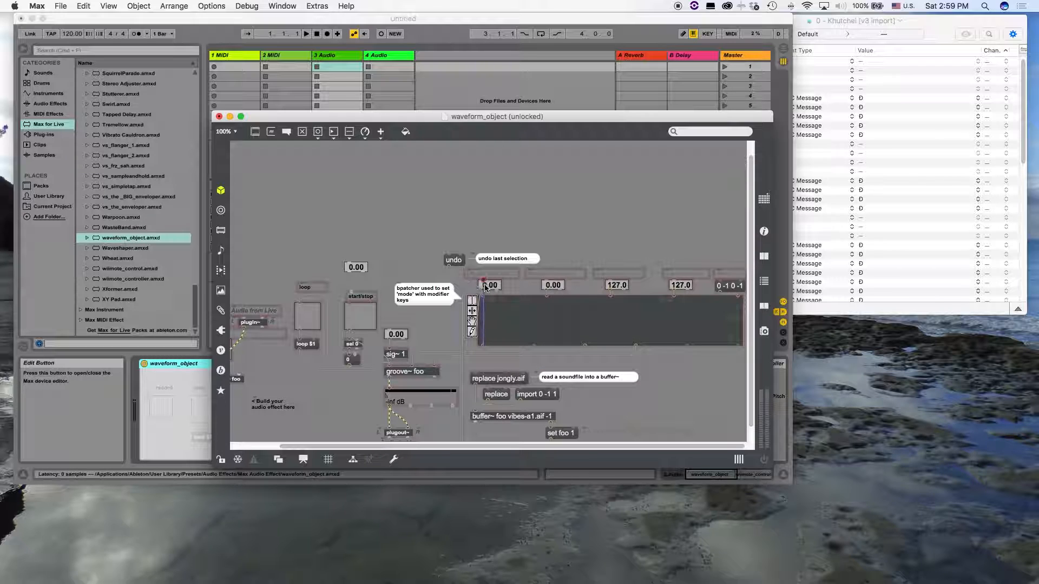
Connect the waveform's outlets directly to the corresponding number boxes above it
drag(534, 345, 550, 286)
drag(586, 345, 608, 282)
drag(639, 345, 672, 278)
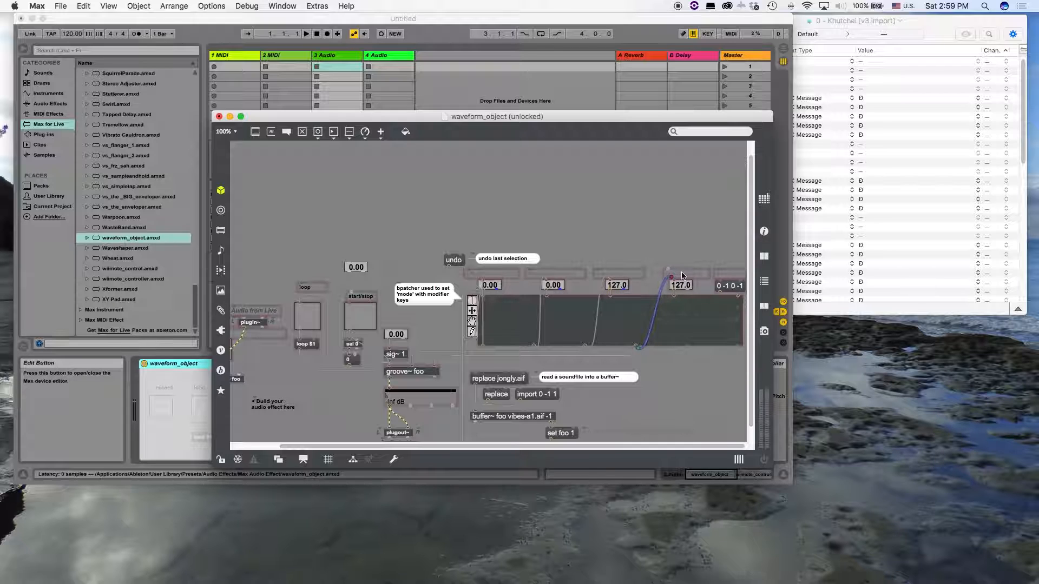
Set the text colour of the select start ms and select end ms comments to black
scroll(640, 240, down, 1)
scroll(640, 244, down, 3)
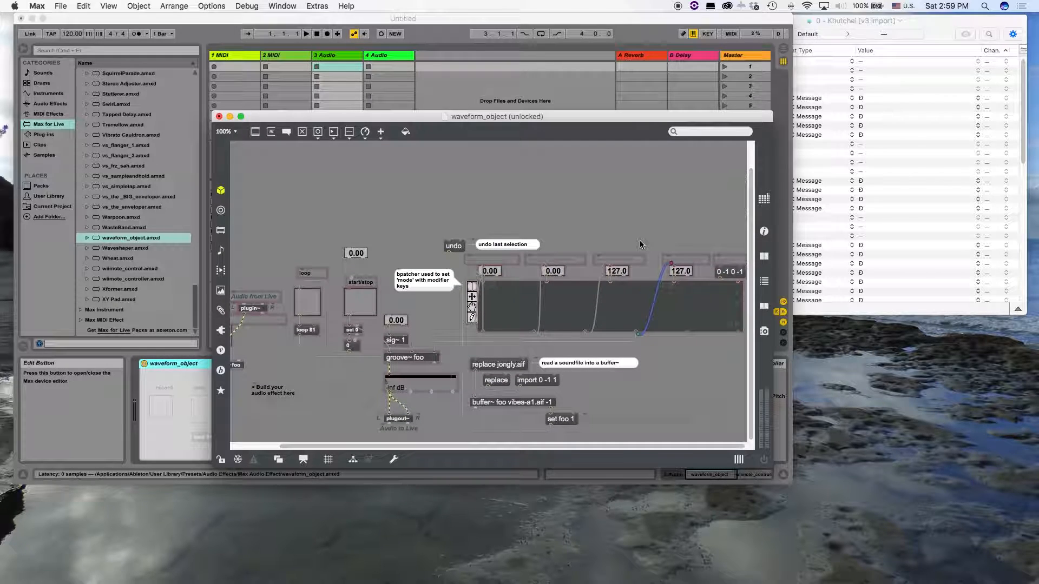
click(699, 263)
shift+click(616, 262)
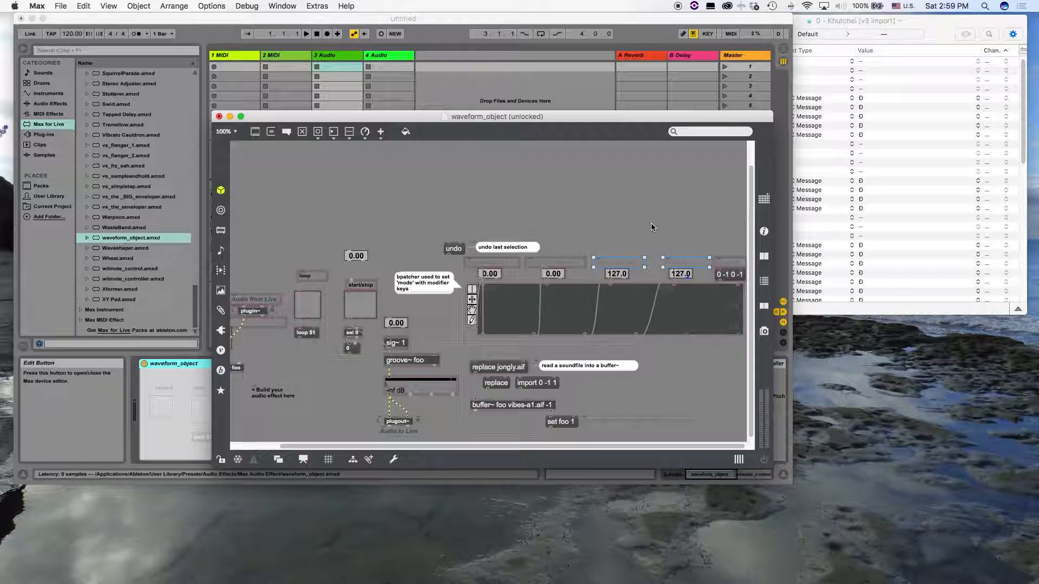
key(super+i)
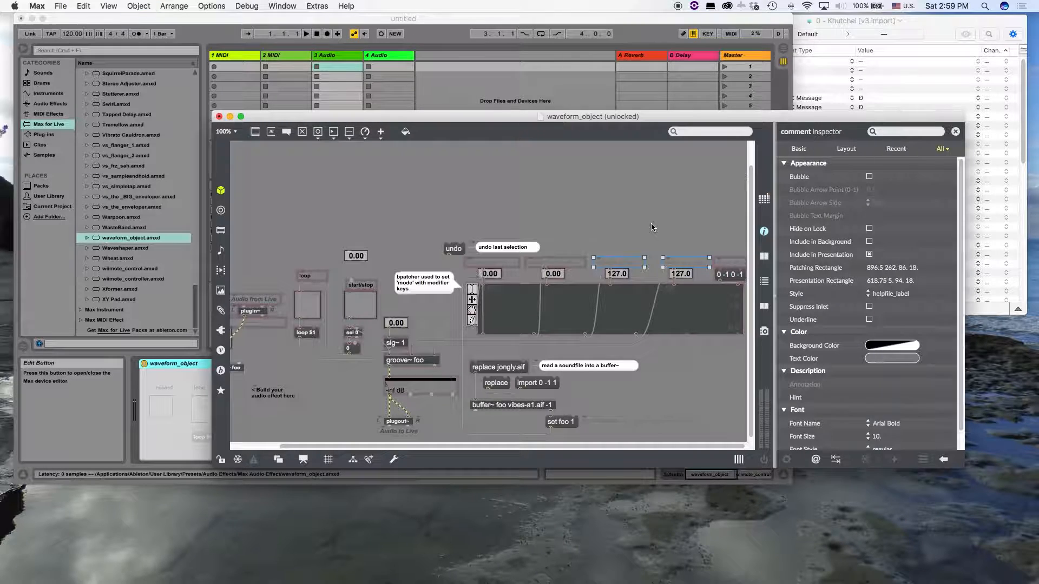
click(897, 360)
click(956, 423)
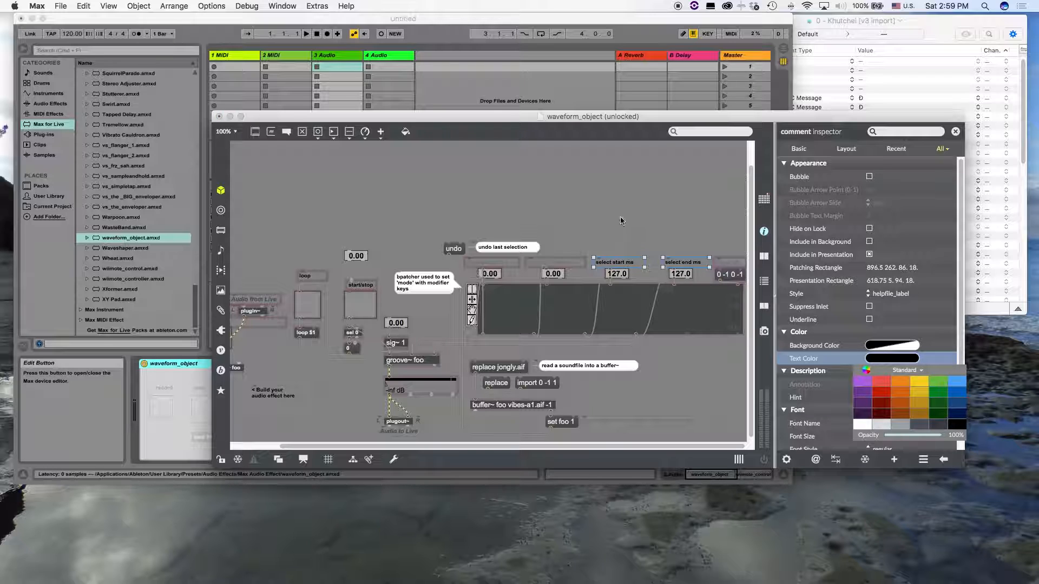
click(703, 209)
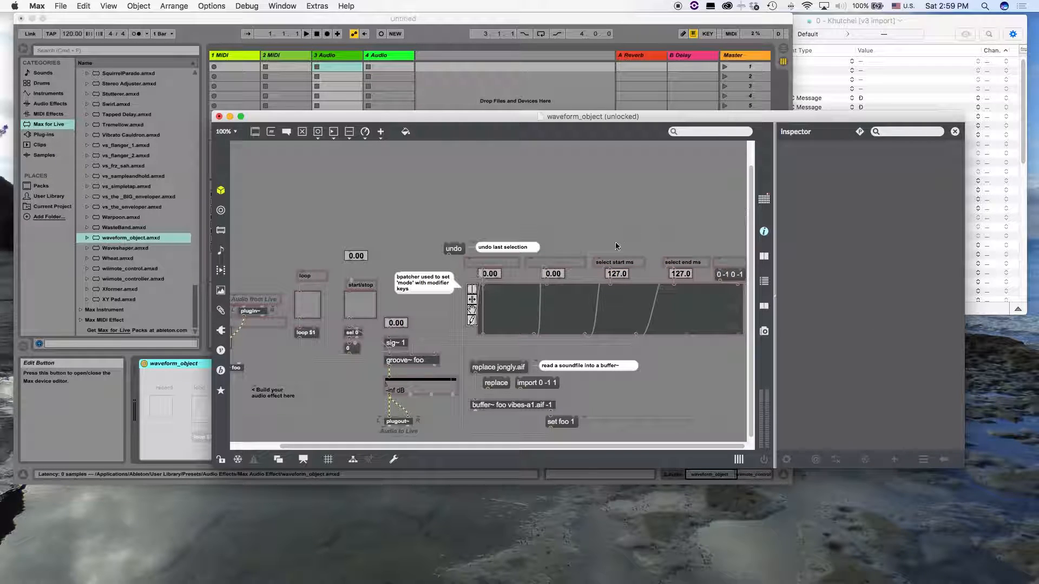
Set the text colour of the display length ms comment to black
click(561, 263)
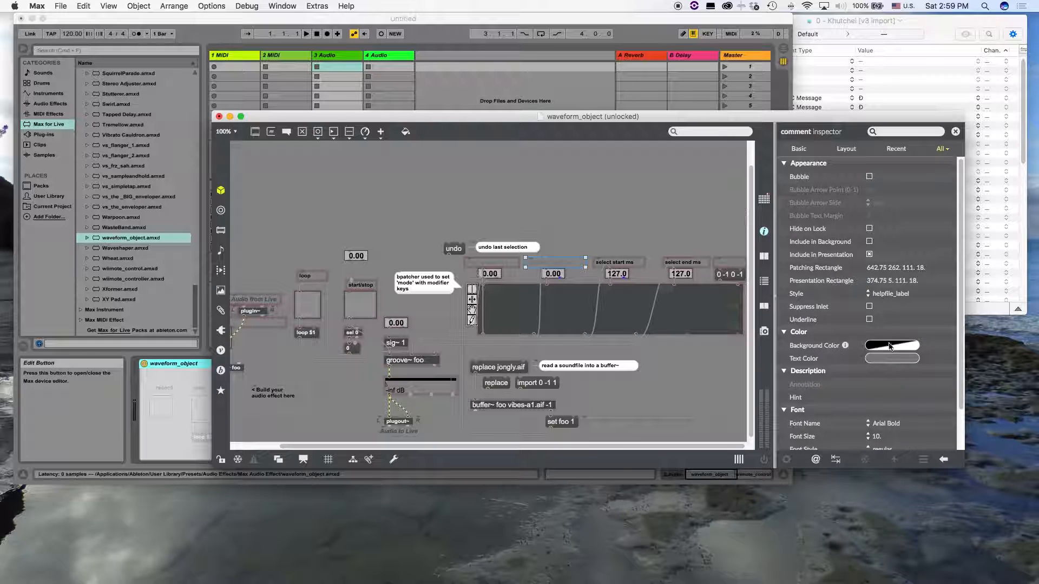
click(882, 358)
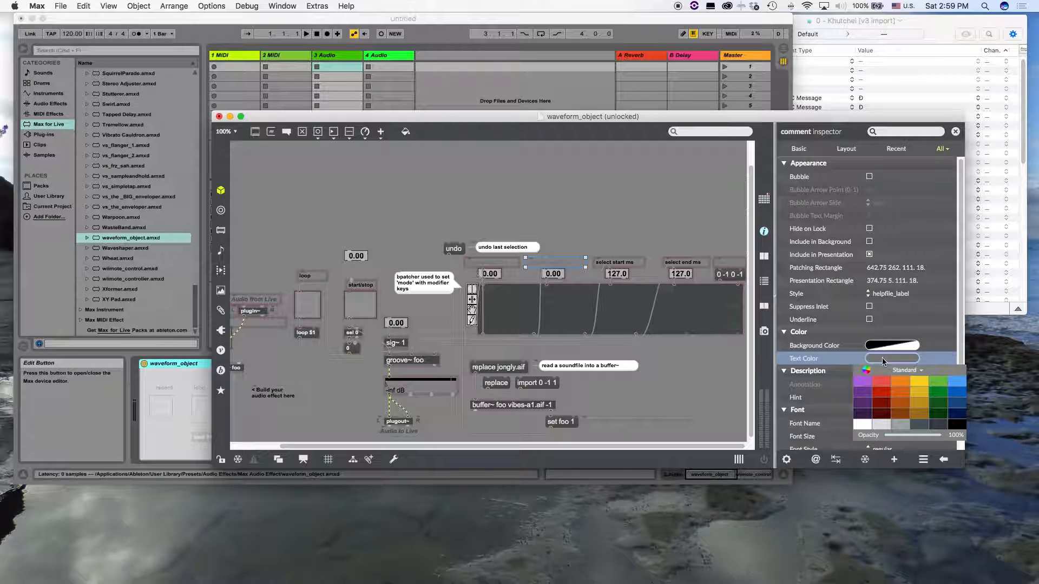
click(960, 430)
click(620, 235)
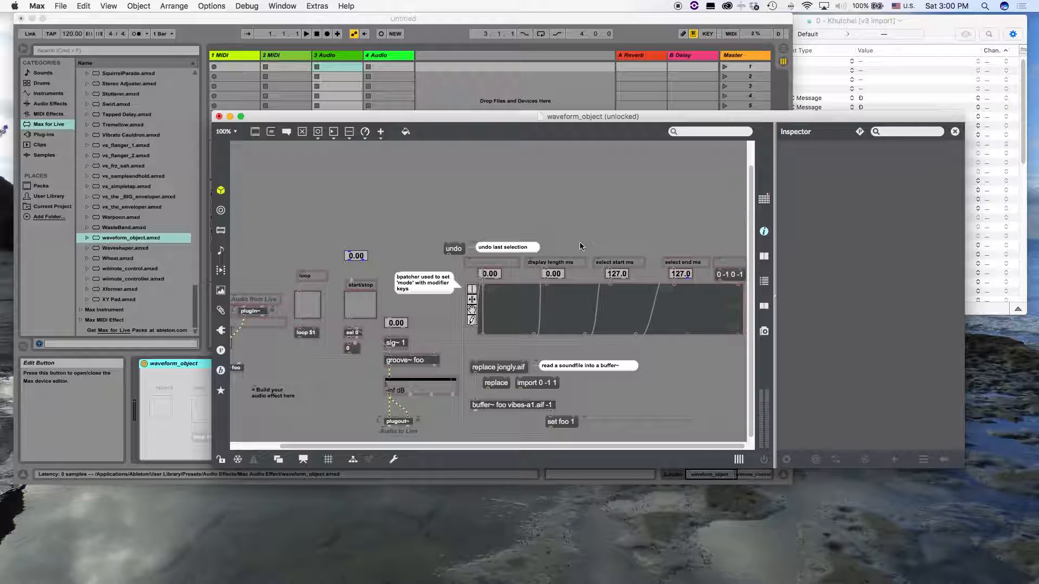
Set the display length number box's long name and short name to display_length
click(553, 275)
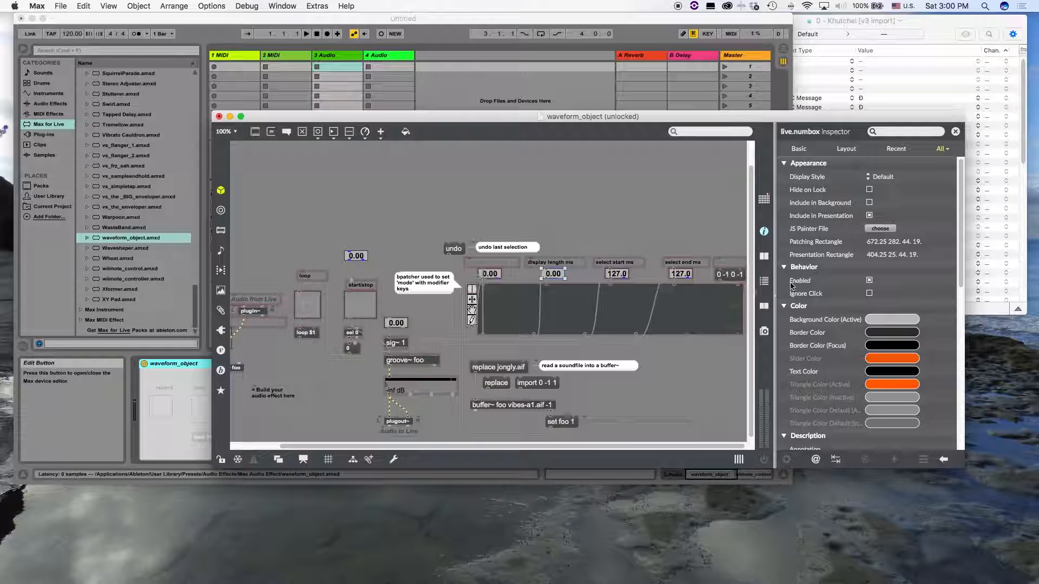
scroll(846, 317, down, 10)
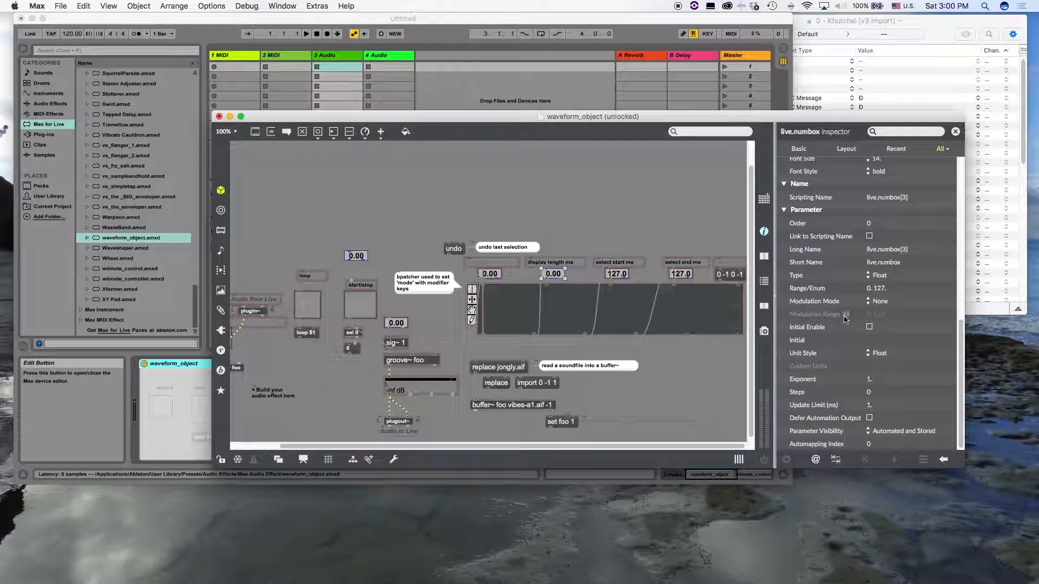
click(884, 250)
text(display)
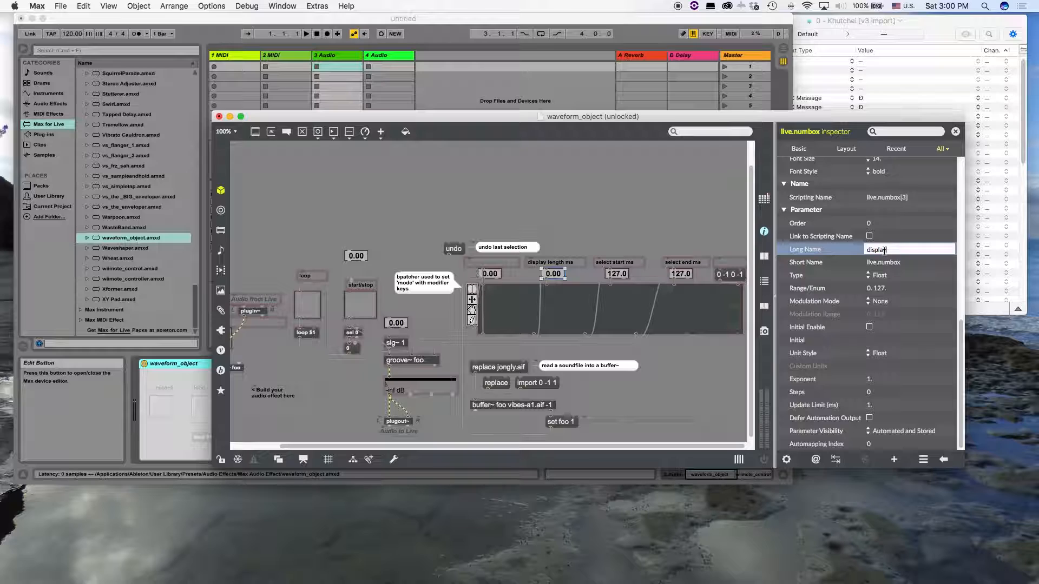
text( length)
click(898, 263)
text(display_length)
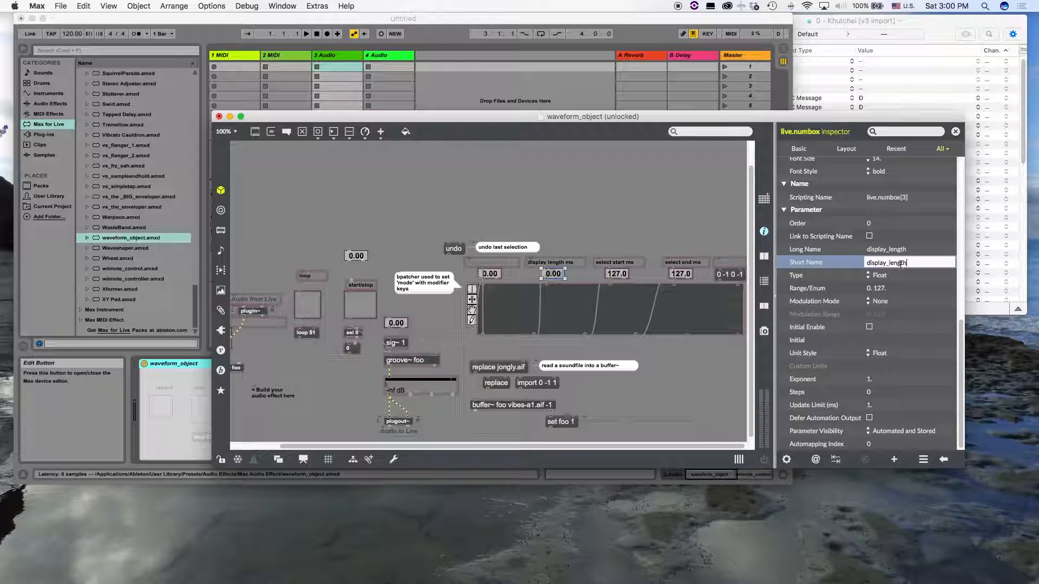
Replace the upper limit in the display length number box's parameter range
click(886, 289)
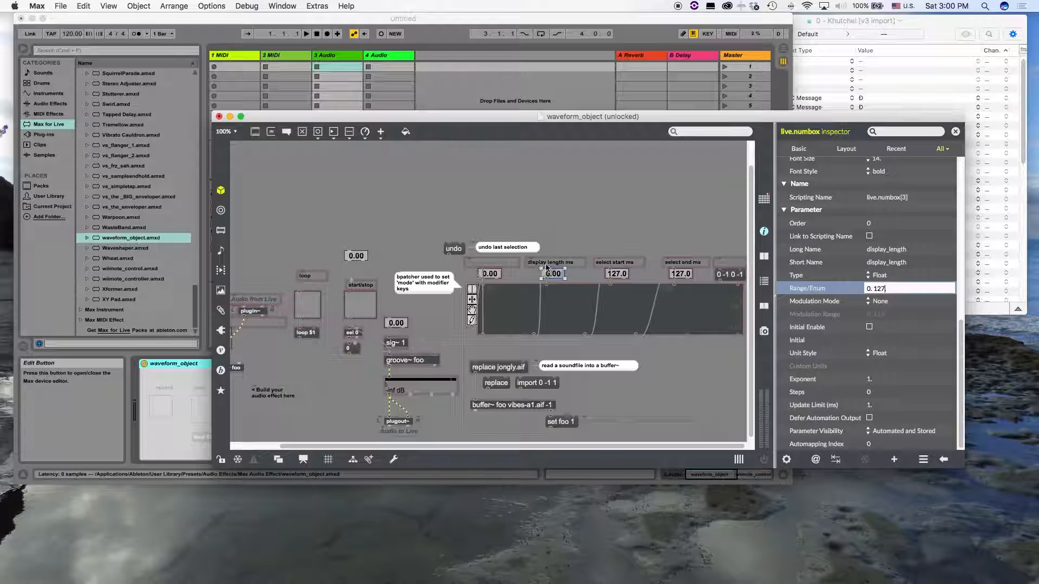
key(BackSpace)
key(BackSpace)
click(634, 229)
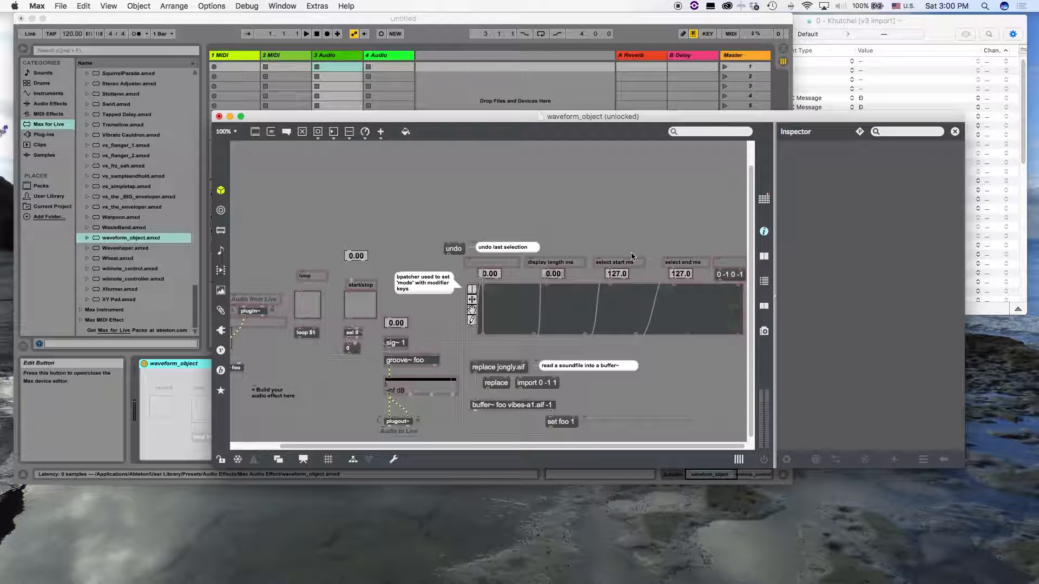
Set the select start number box's long and short names to select_start and its range to 0. 5000
click(619, 274)
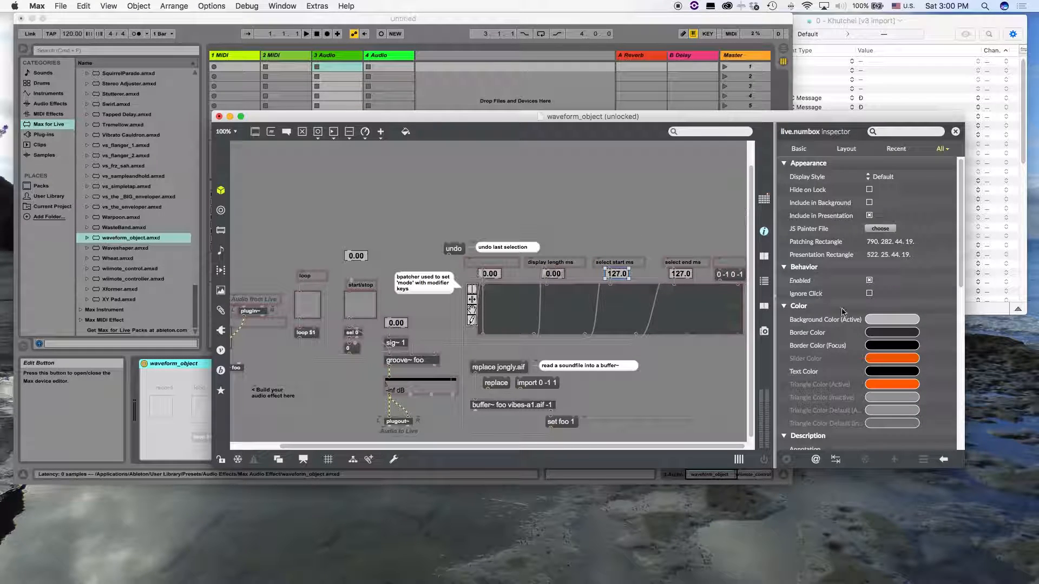
scroll(842, 312, down, 10)
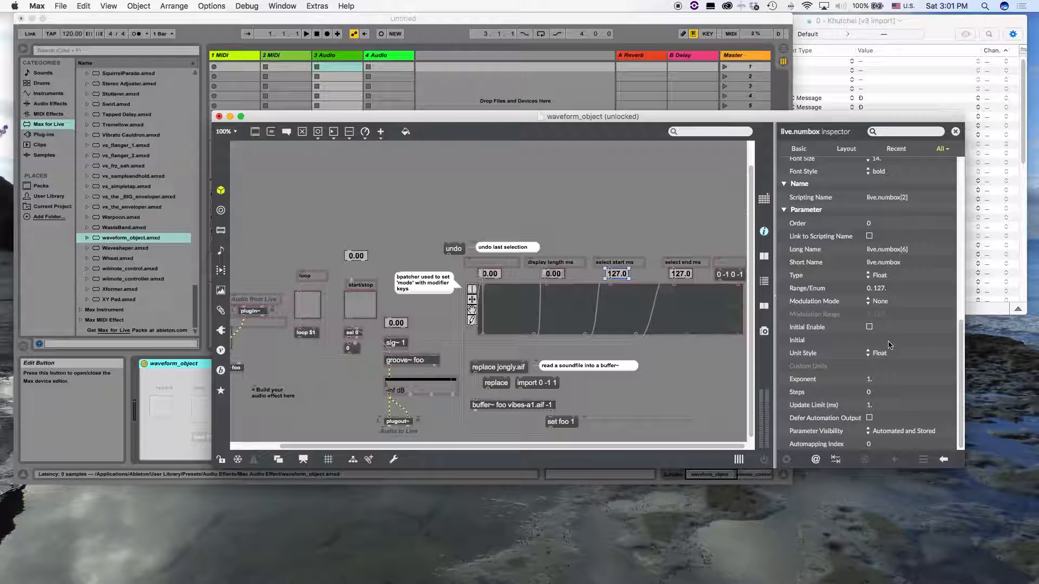
click(892, 248)
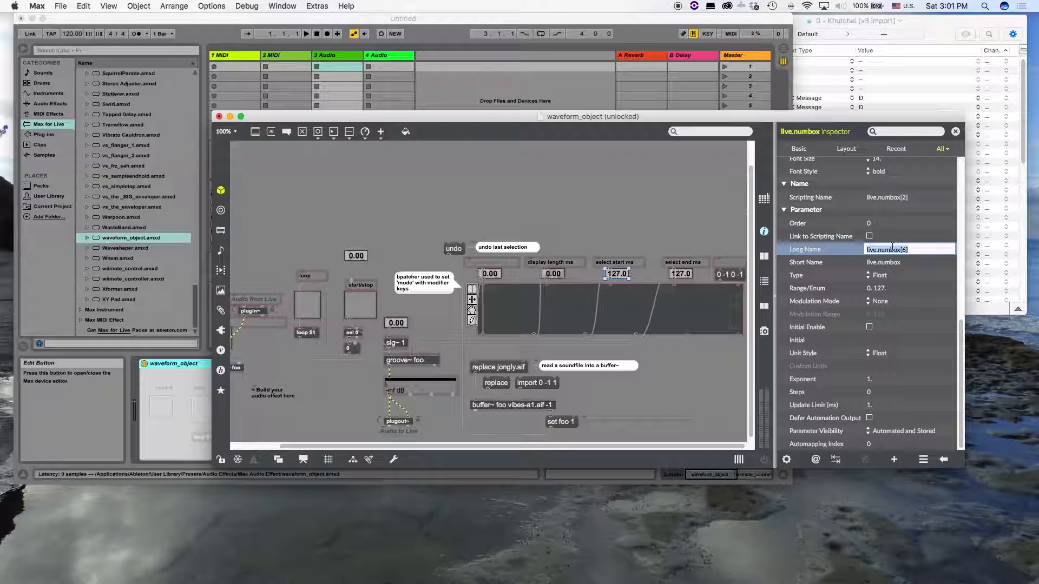
text(s)
click(892, 263)
text(Select_start)
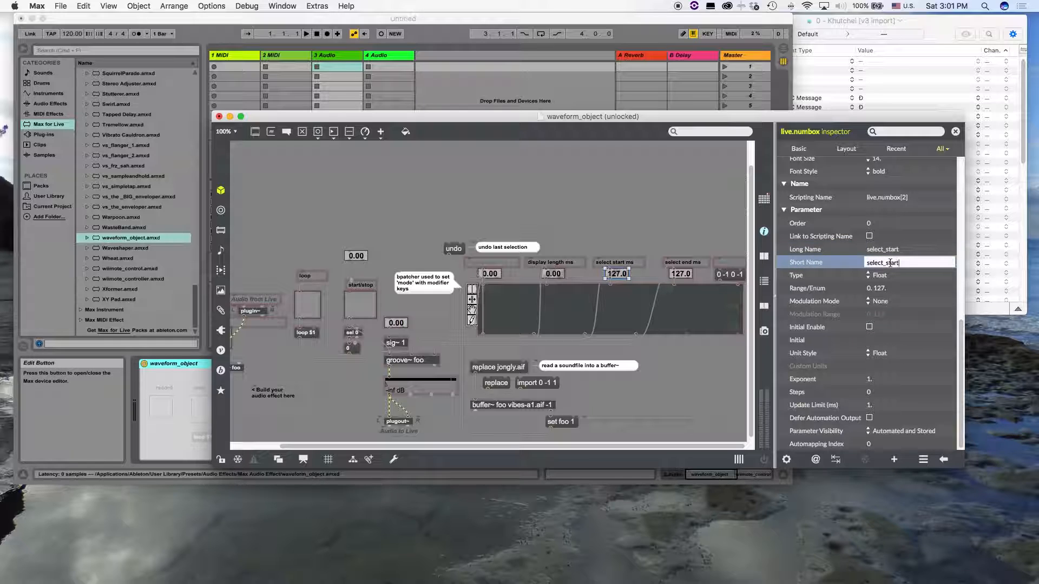
click(882, 289)
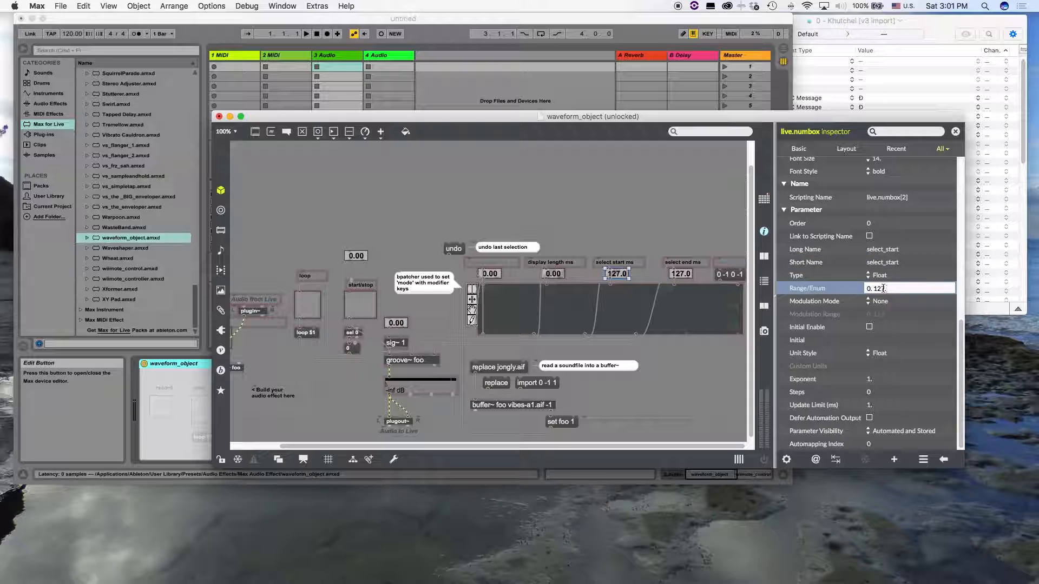
text(0. 5000.)
click(682, 216)
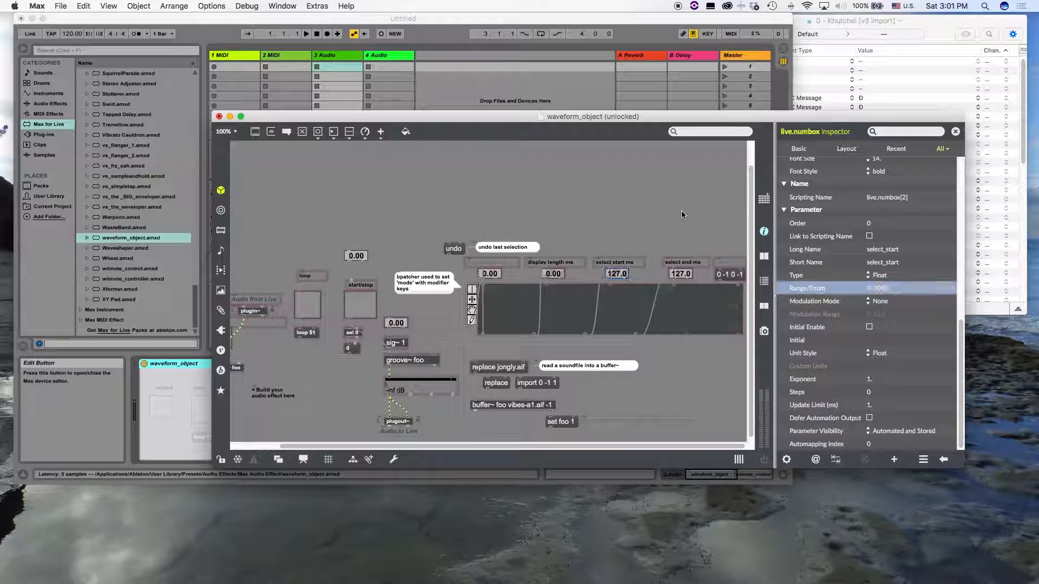
Set the select end number box's long and short names to select_end and replace its range's upper limit
click(680, 273)
scroll(866, 269, down, 10)
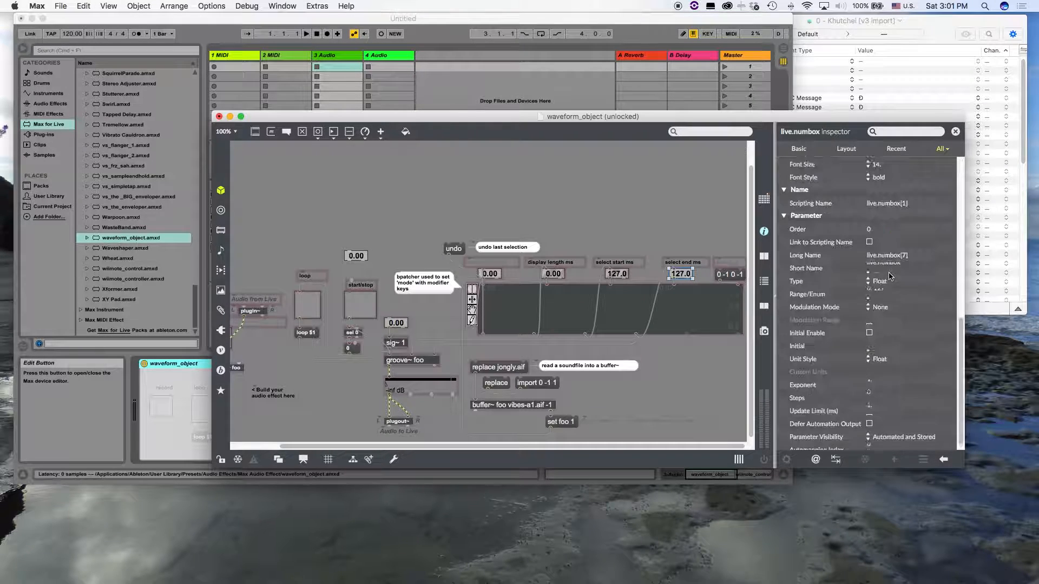
click(889, 250)
text(select)
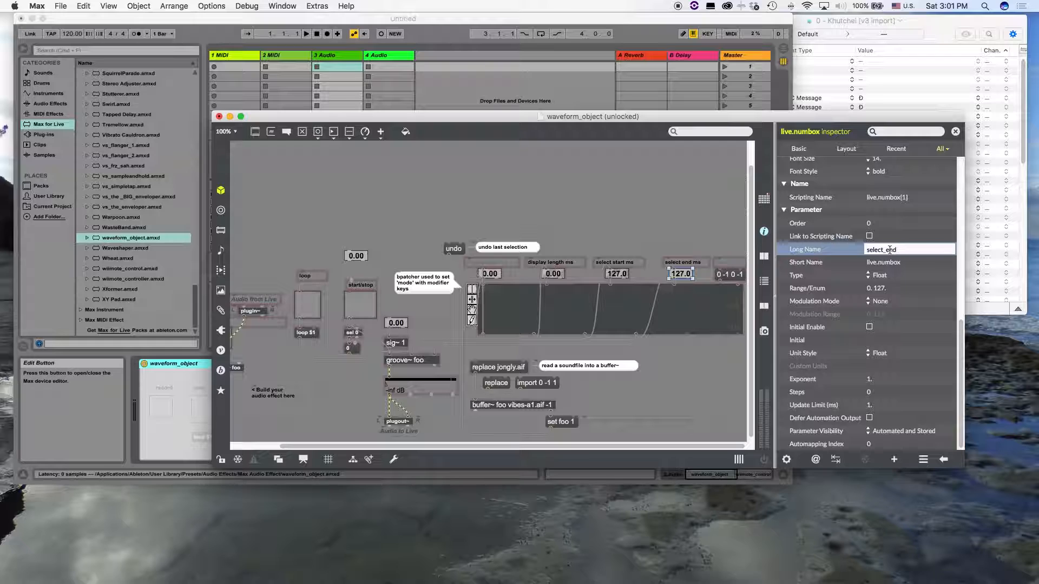
click(893, 263)
text(S)
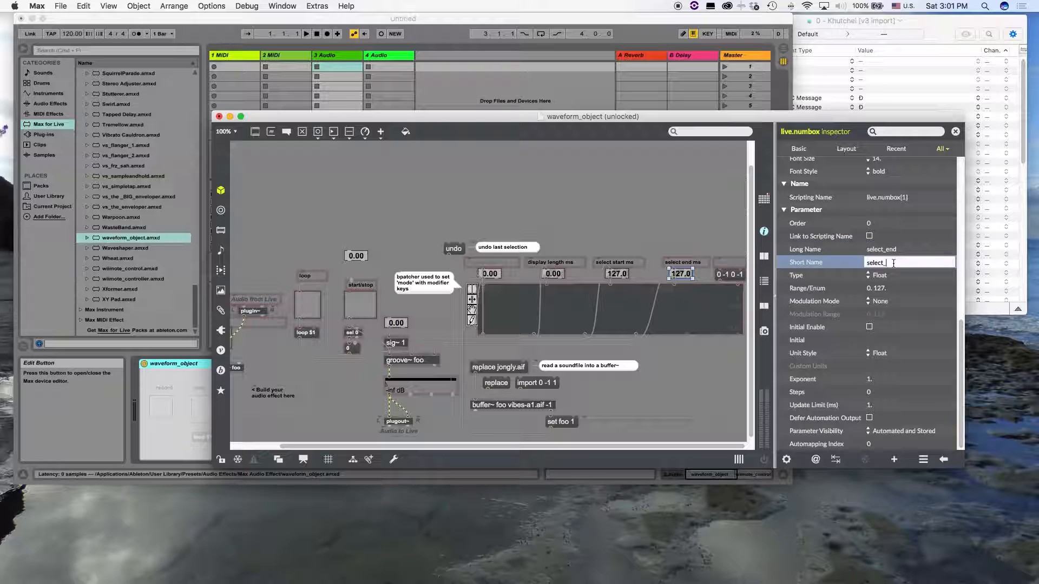
click(880, 288)
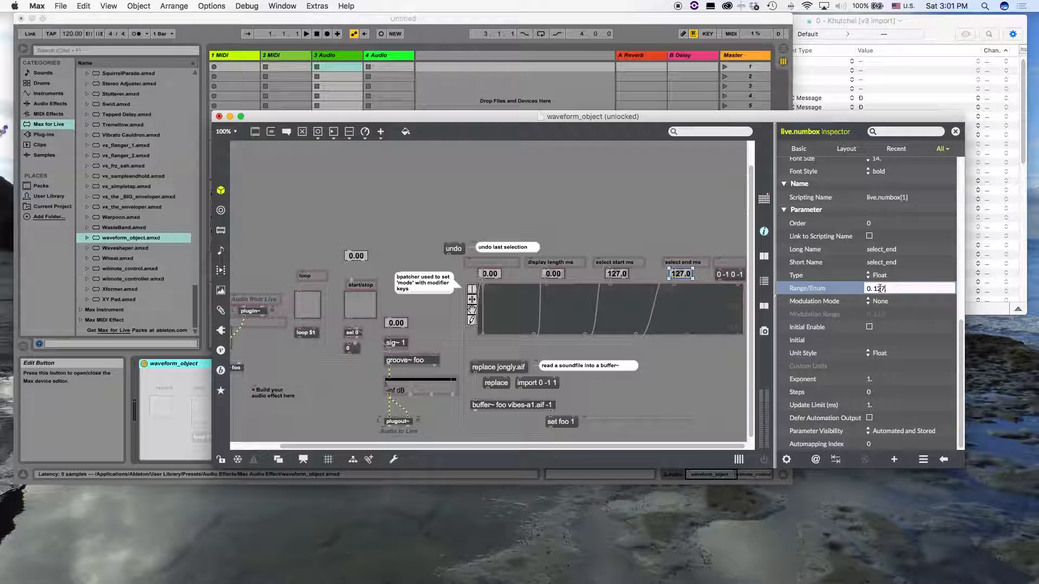
click(622, 209)
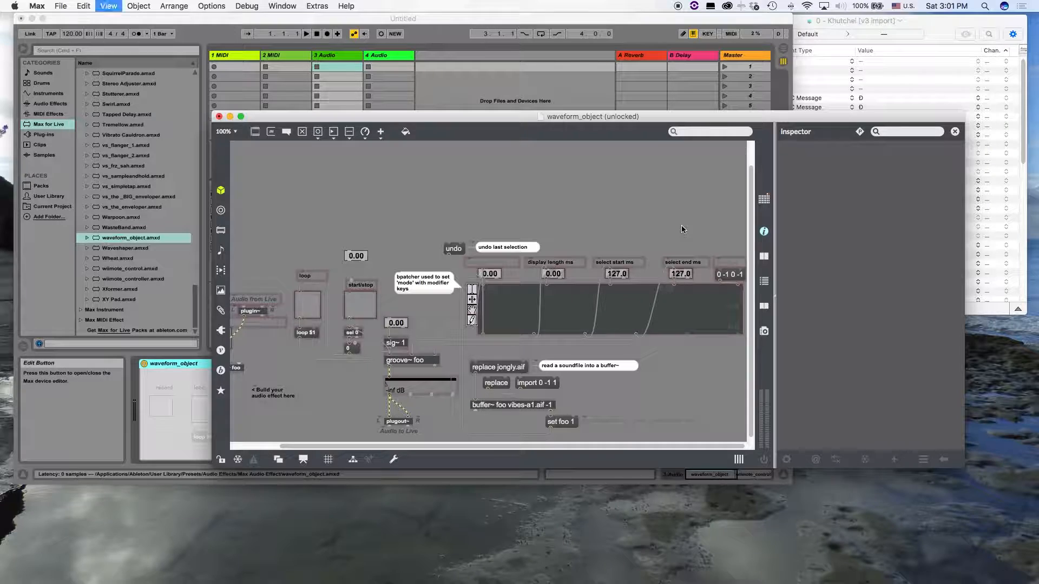
Lock the waveform_object patcher and close its editor window to return to the device in Live
key(super+e)
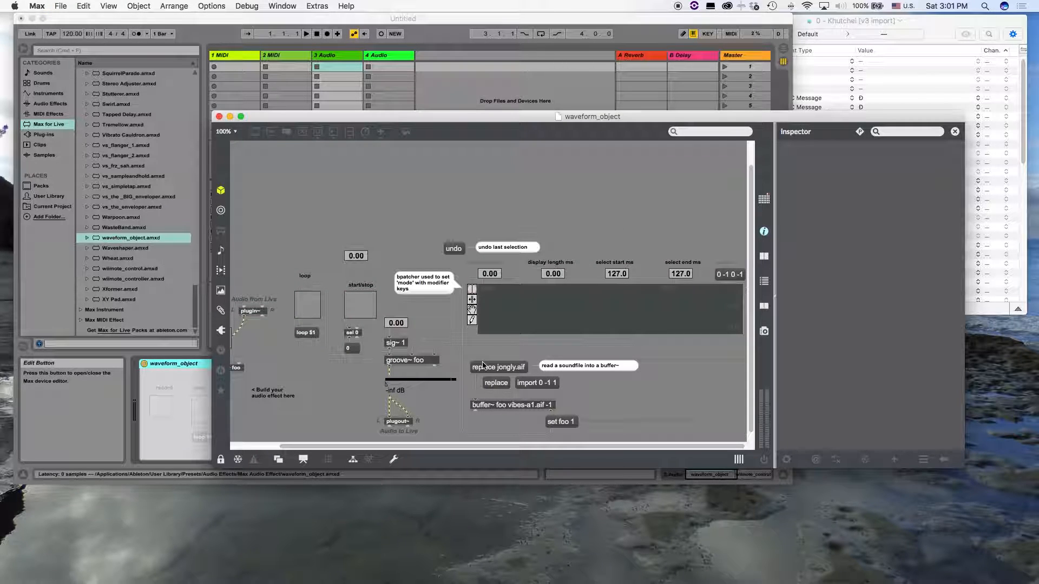
drag(441, 384, 445, 383)
key(super+w)
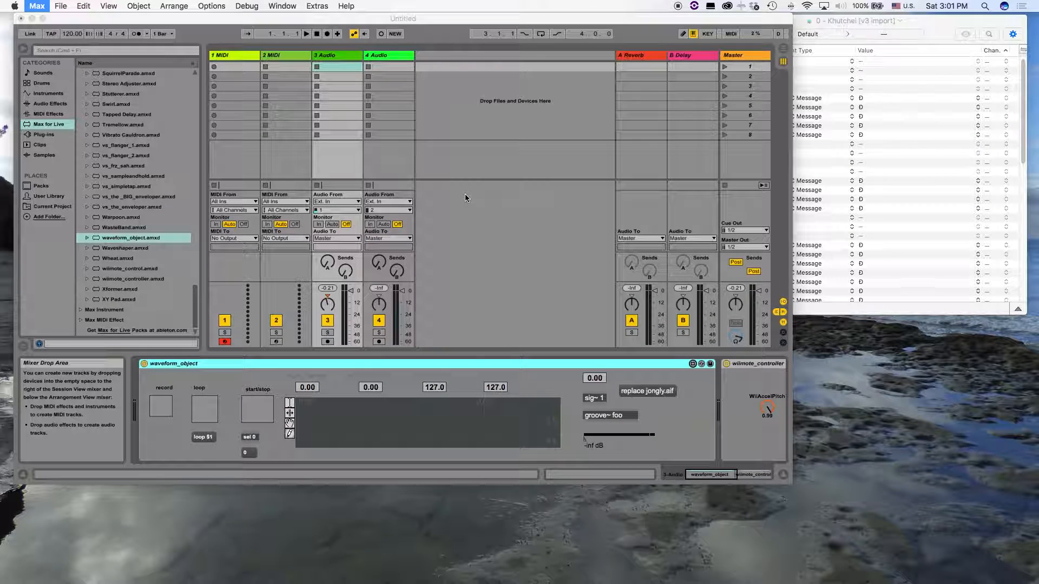
Raise the waveform_object device's gain to about -8.4 dB and load jongly.aif into the waveform
click(475, 363)
click(601, 433)
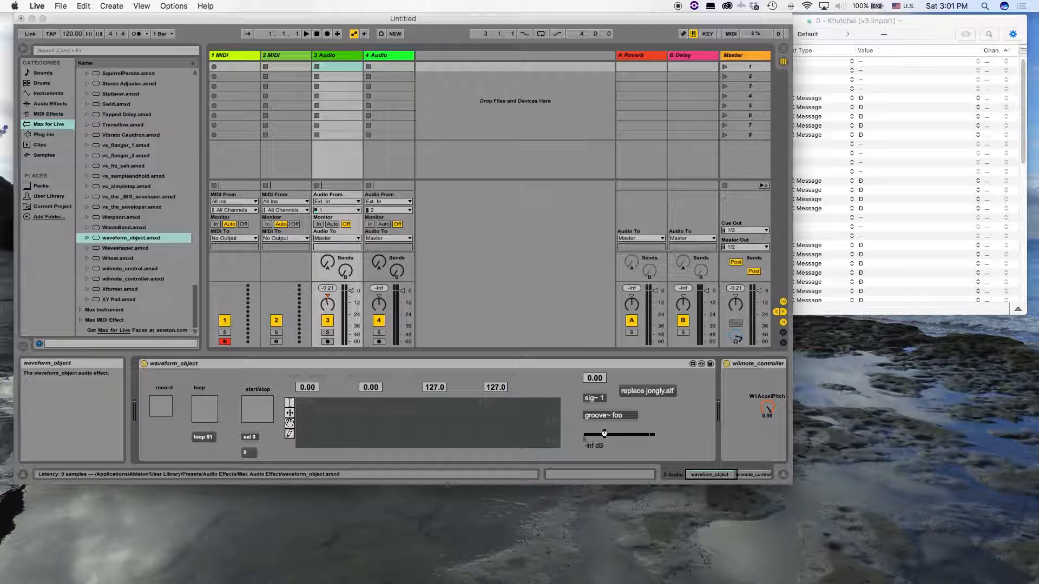
drag(606, 433, 641, 437)
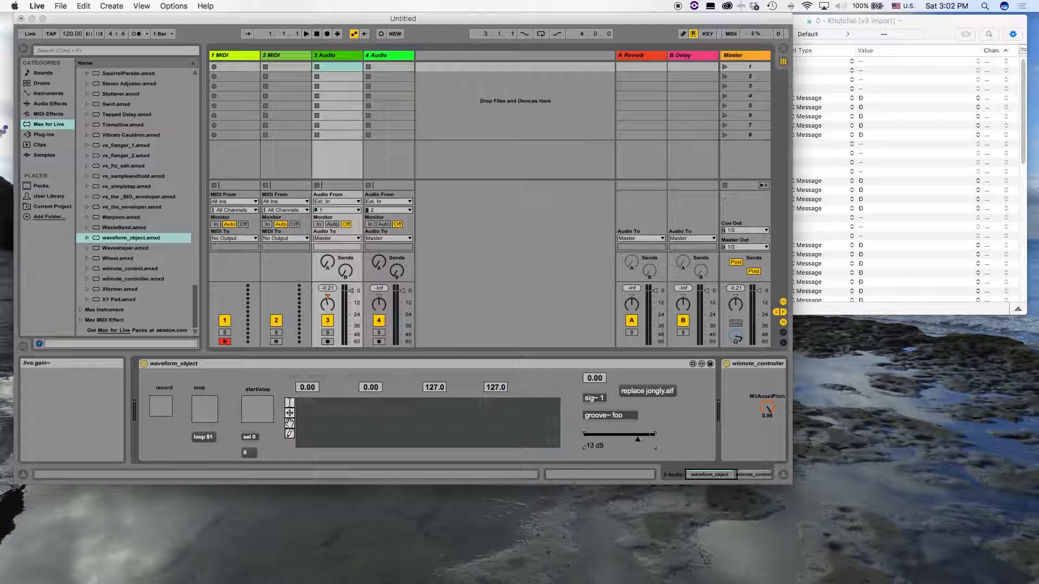
click(652, 394)
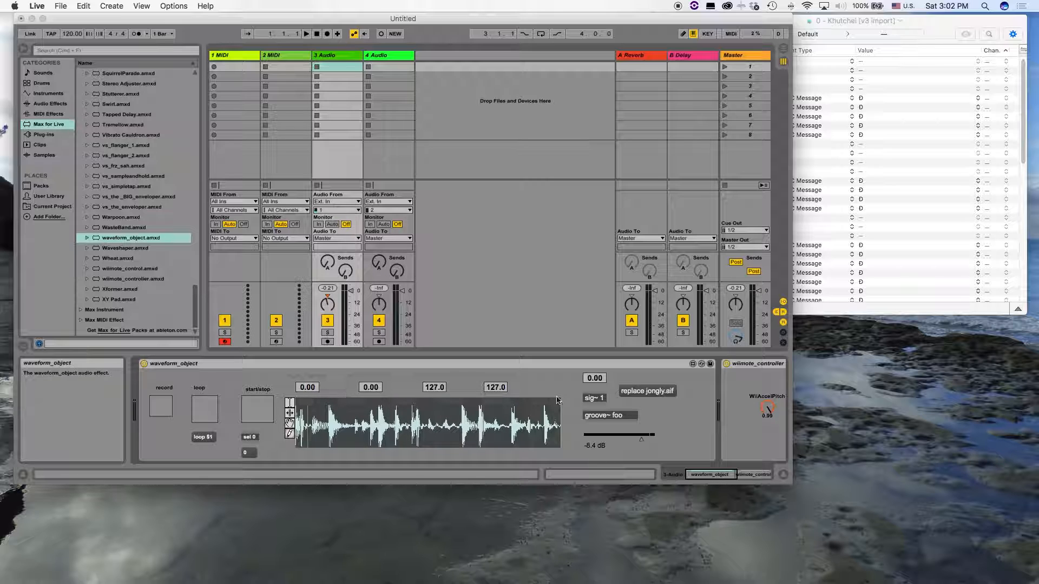
Map the wiimote_controller's WiiAccelPitch to the select_start parameter of waveform_object on the 3-Audio track
scroll(606, 415, right, 2)
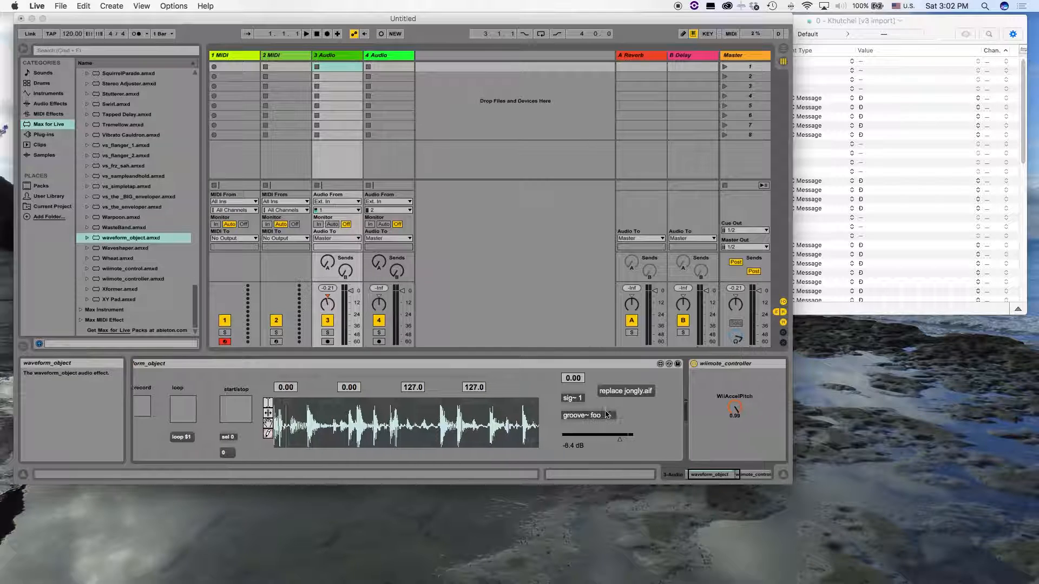
scroll(606, 414, right, 15)
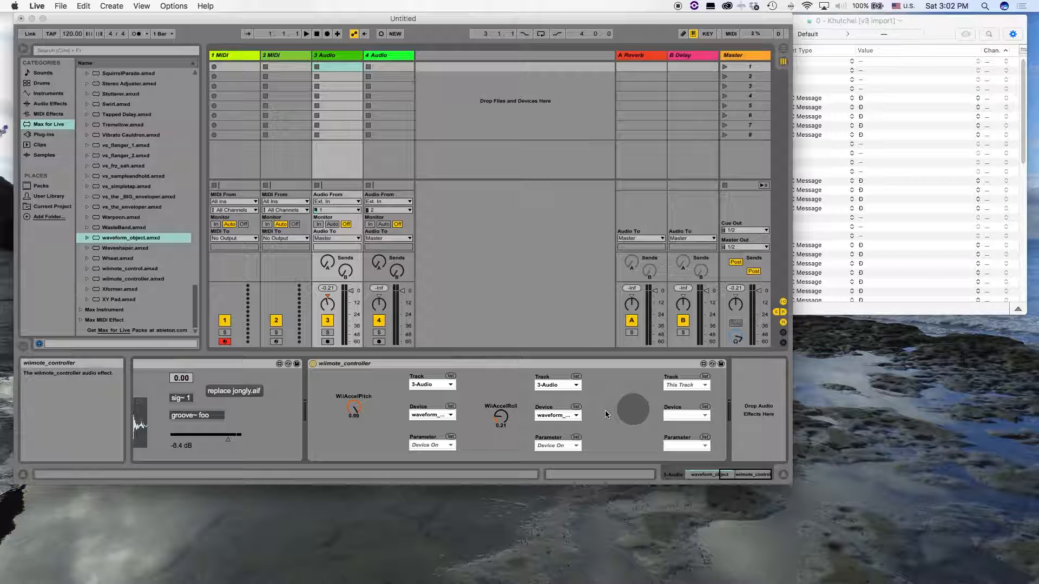
click(934, 38)
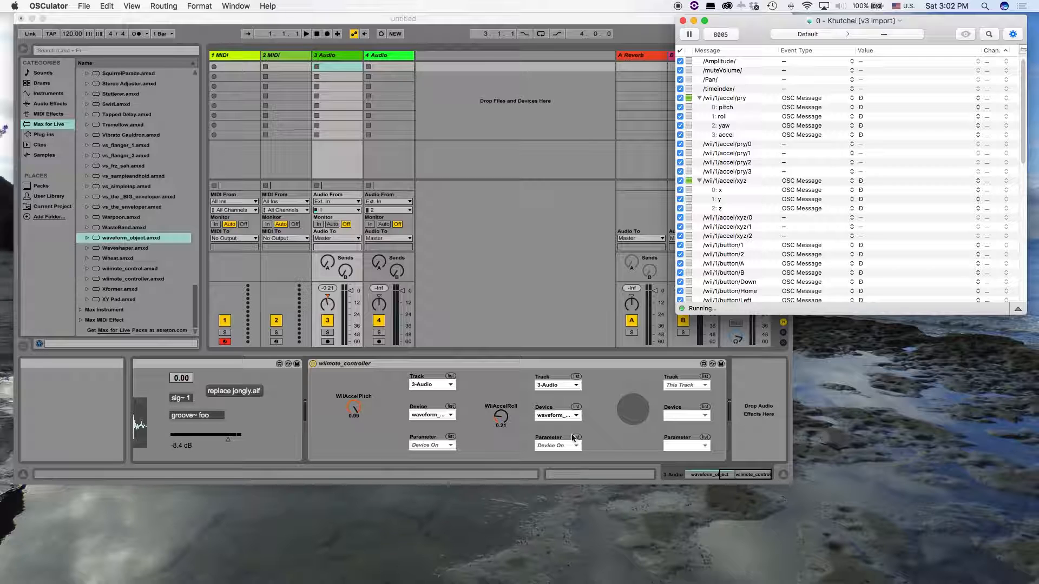
click(501, 399)
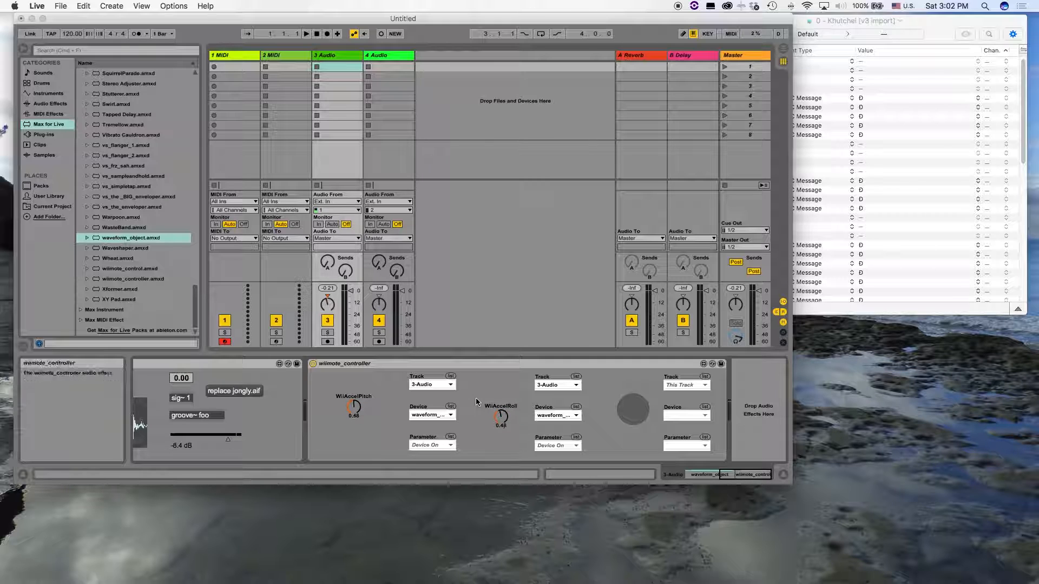
click(446, 386)
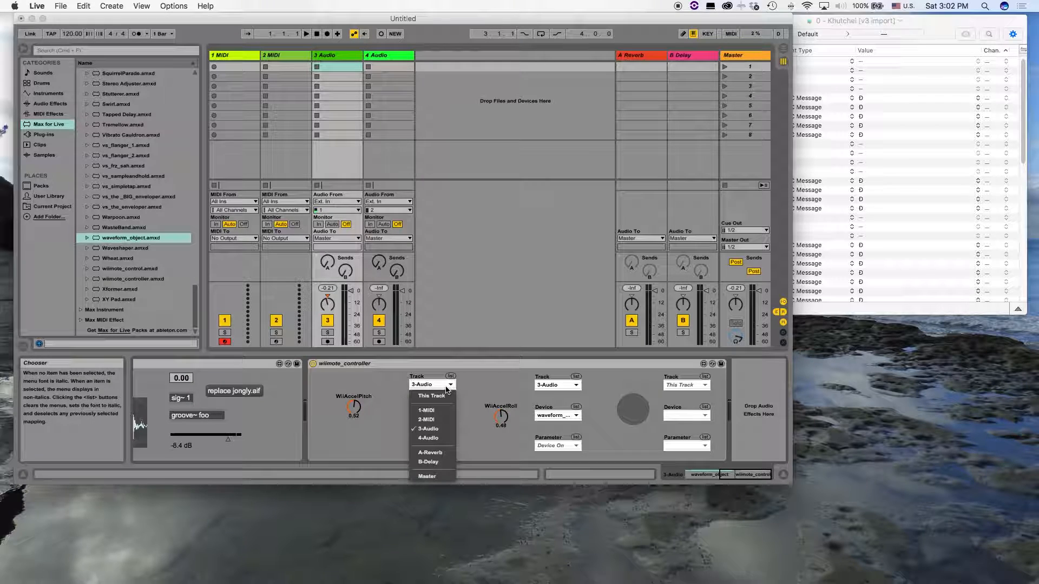
click(430, 429)
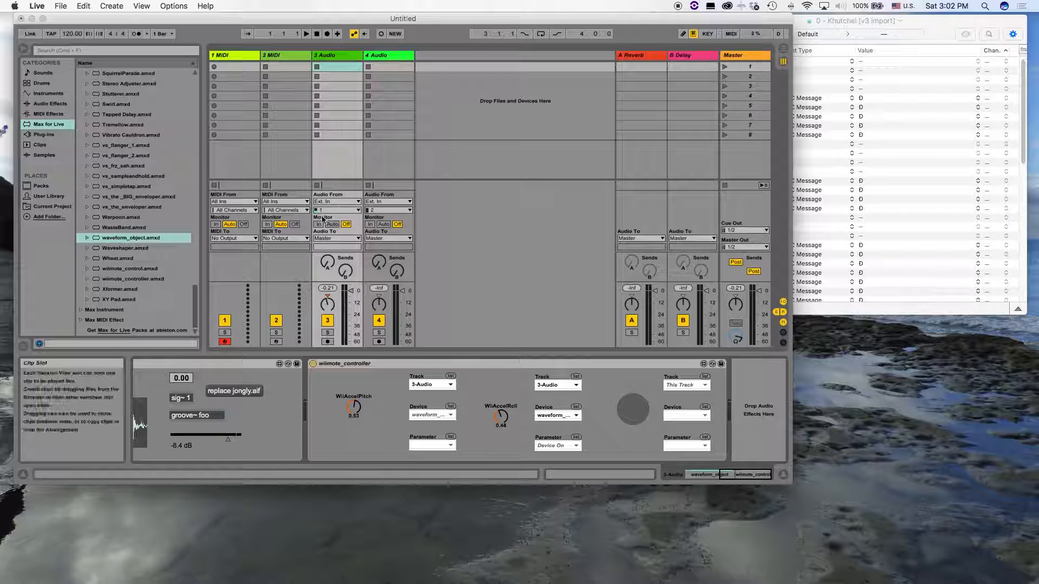
click(440, 421)
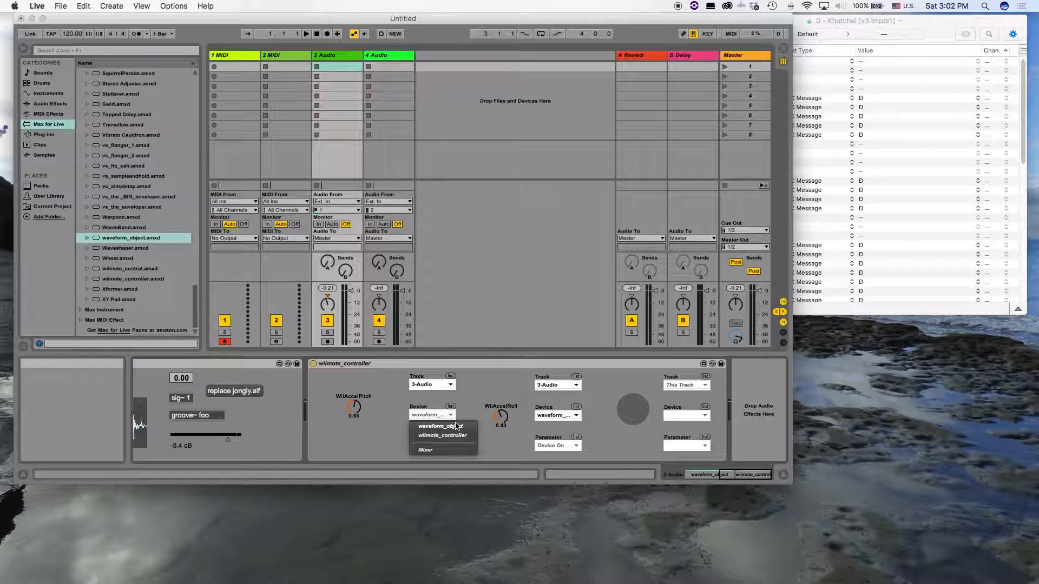
click(437, 425)
click(433, 446)
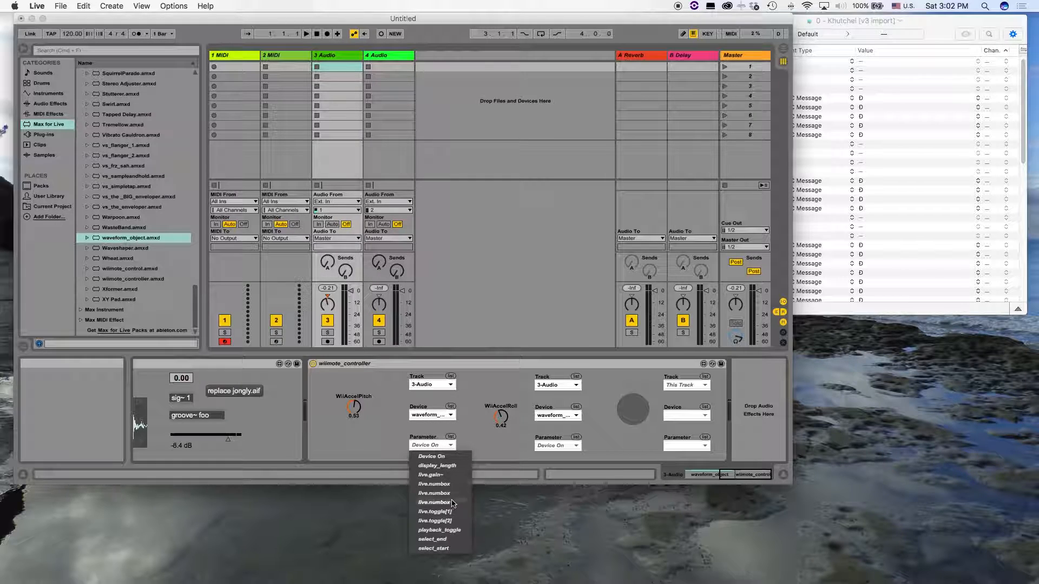
click(452, 549)
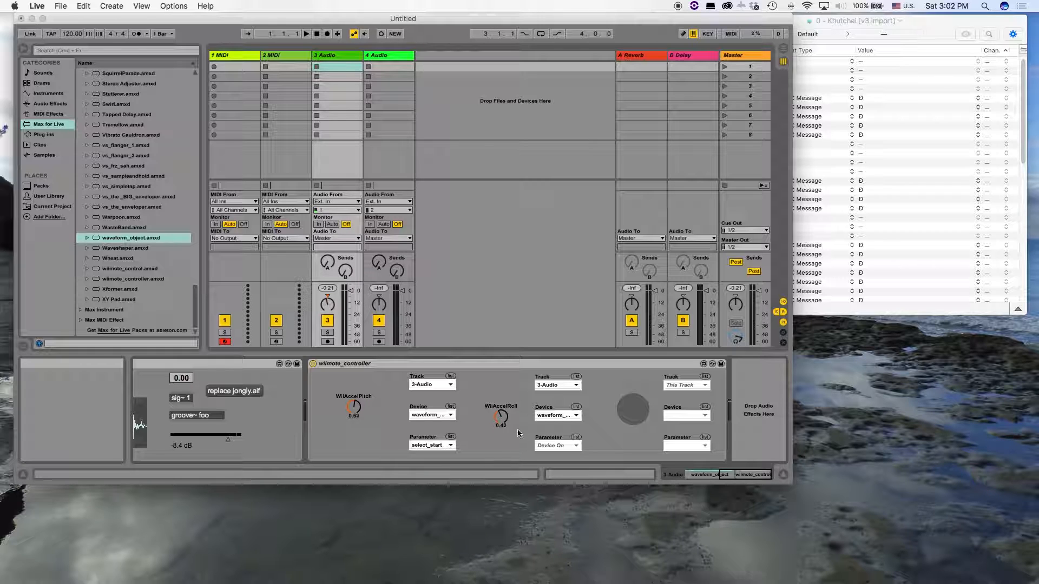
Map the wiimote_controller's WiiAccelRoll to the select_end parameter of waveform_object on the 3-Audio track
click(567, 386)
click(566, 430)
click(557, 415)
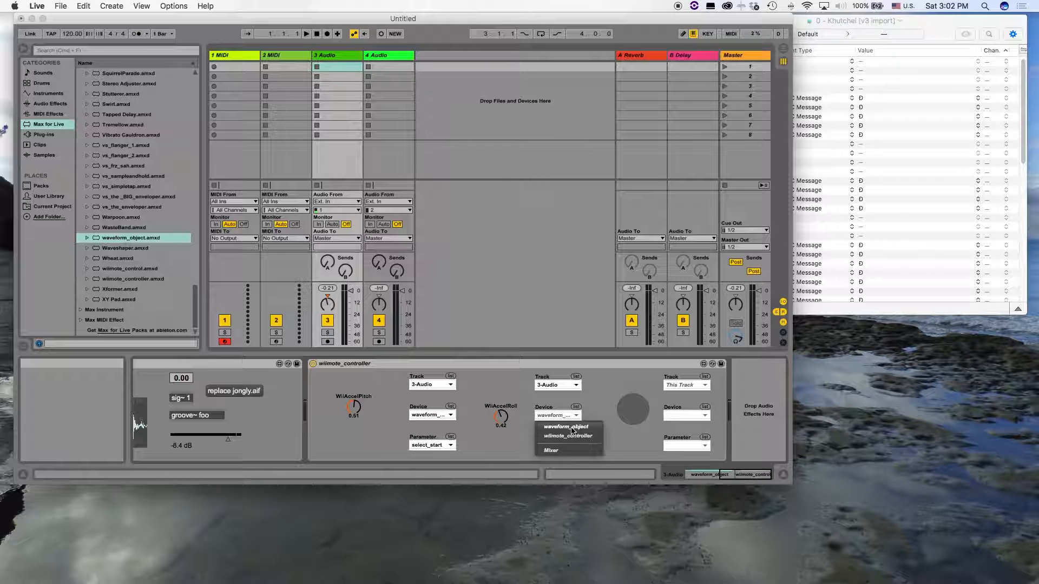
click(571, 431)
click(557, 446)
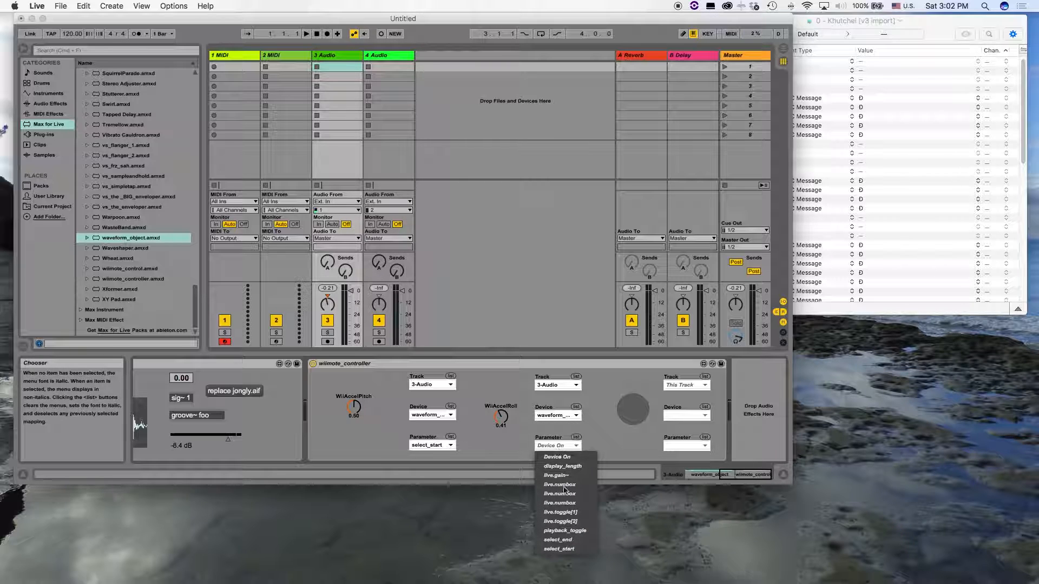
click(580, 541)
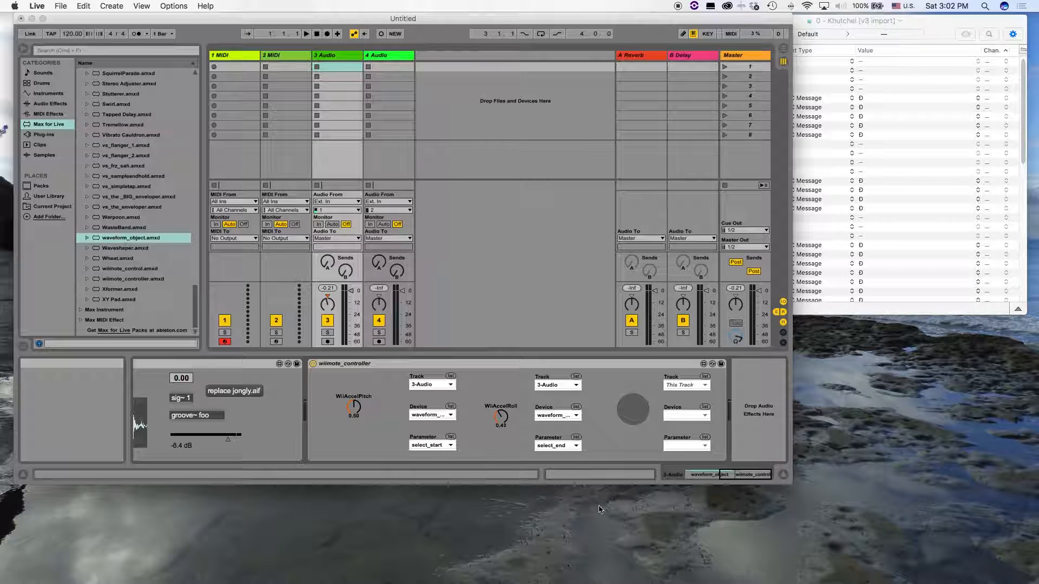
Map the wiimote_controller's round button to waveform_object's playback_toggle parameter on the 3-Audio track
click(692, 384)
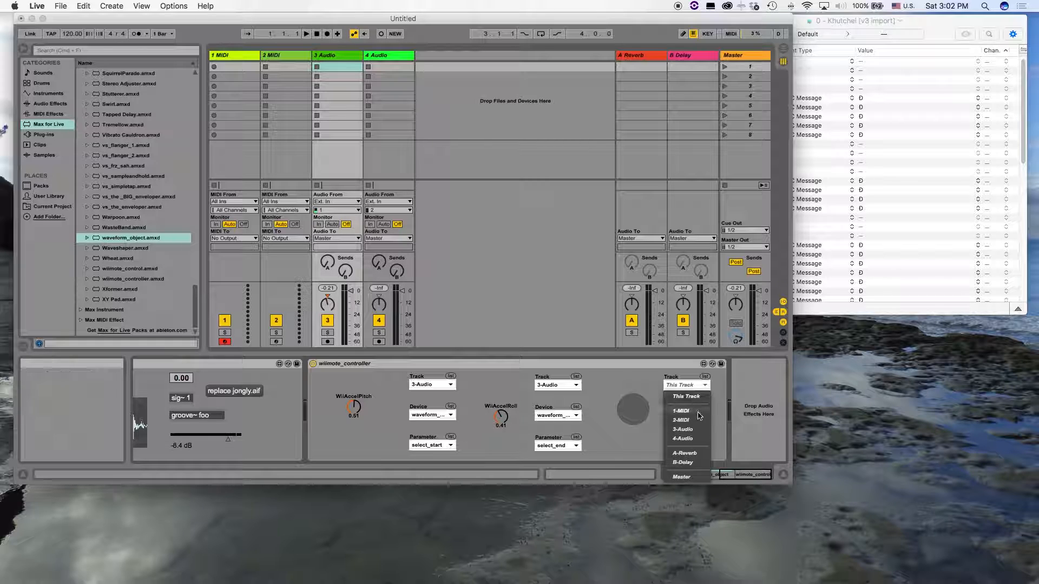
click(683, 429)
click(695, 420)
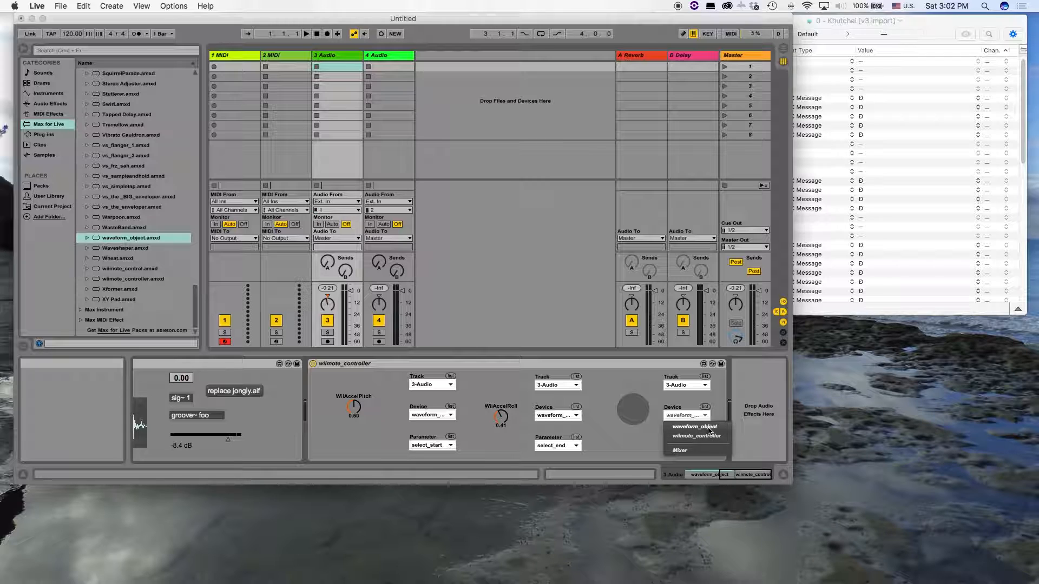
click(709, 427)
click(691, 445)
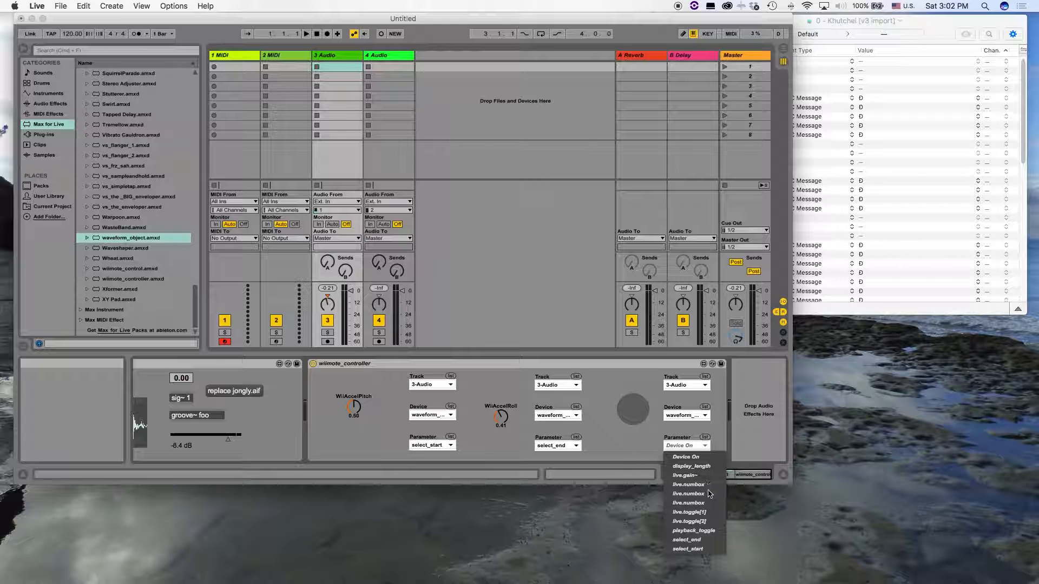
click(713, 533)
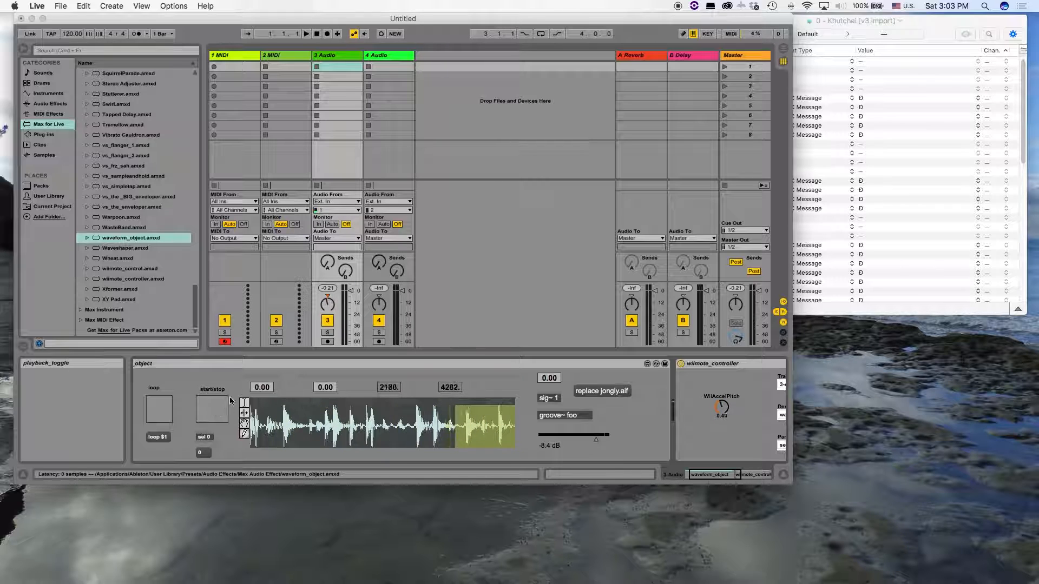
Set the number box above sig~ in the waveform_object device to 1
click(159, 409)
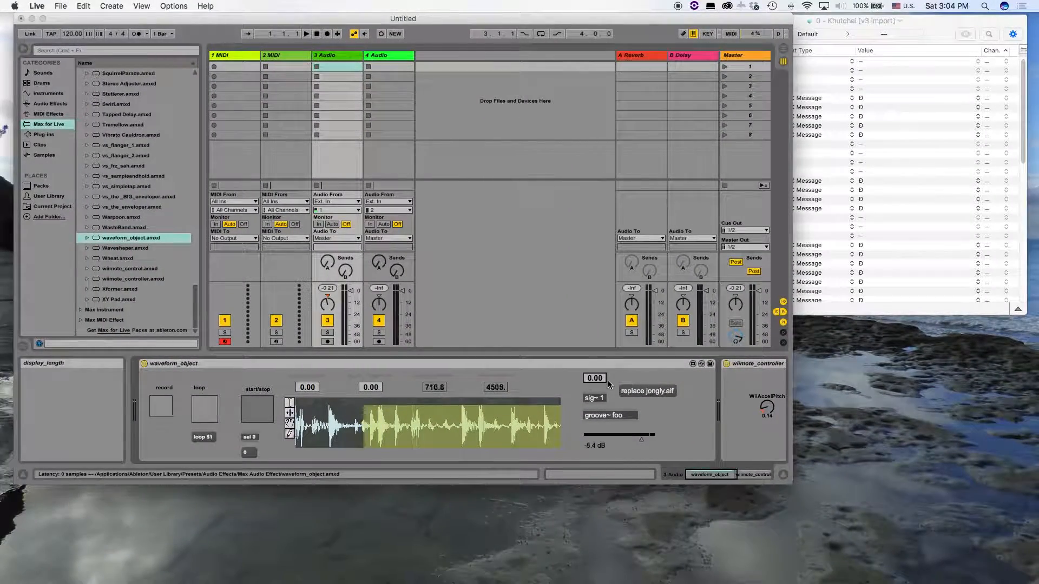
click(592, 378)
text(1)
key(Return)
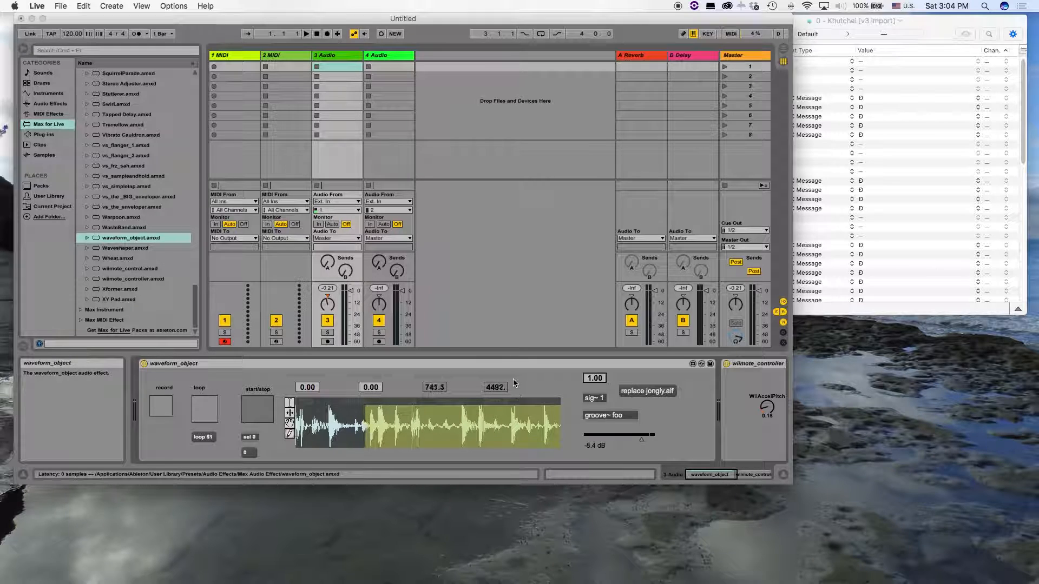
Turn on looping in waveform_object and lower the device's gain to -inf dB
click(207, 407)
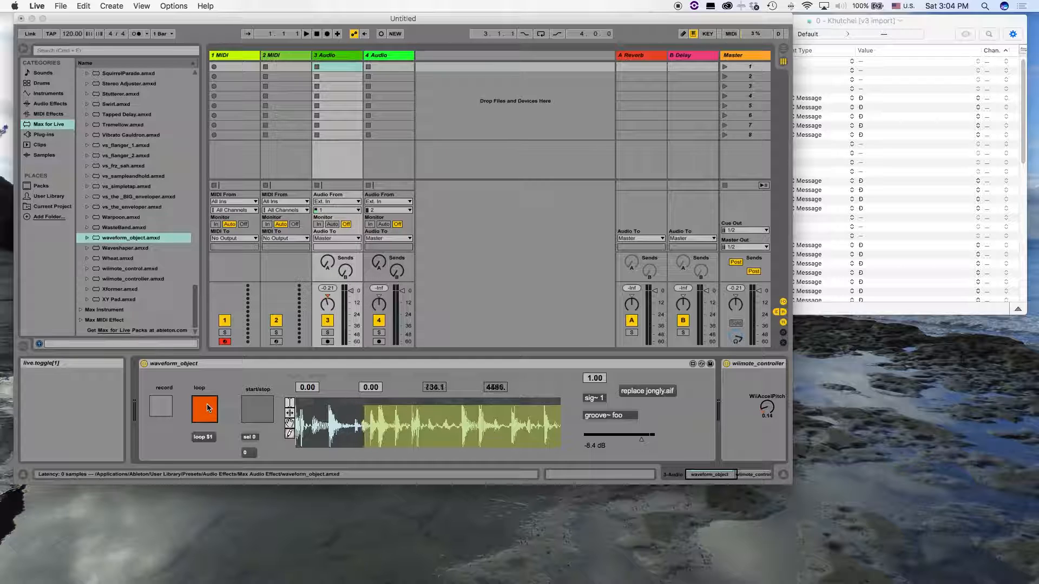
click(206, 407)
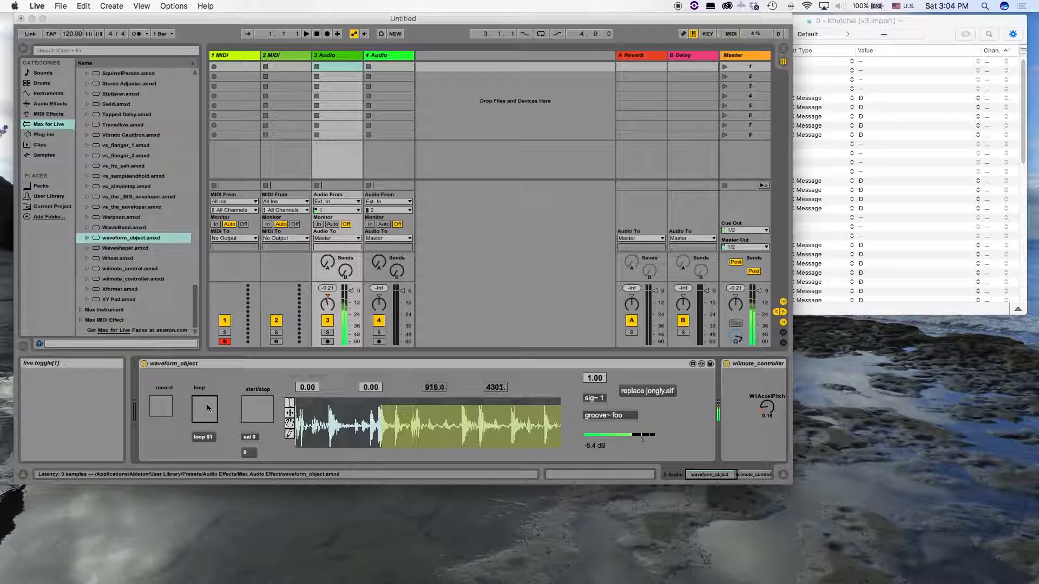
click(207, 407)
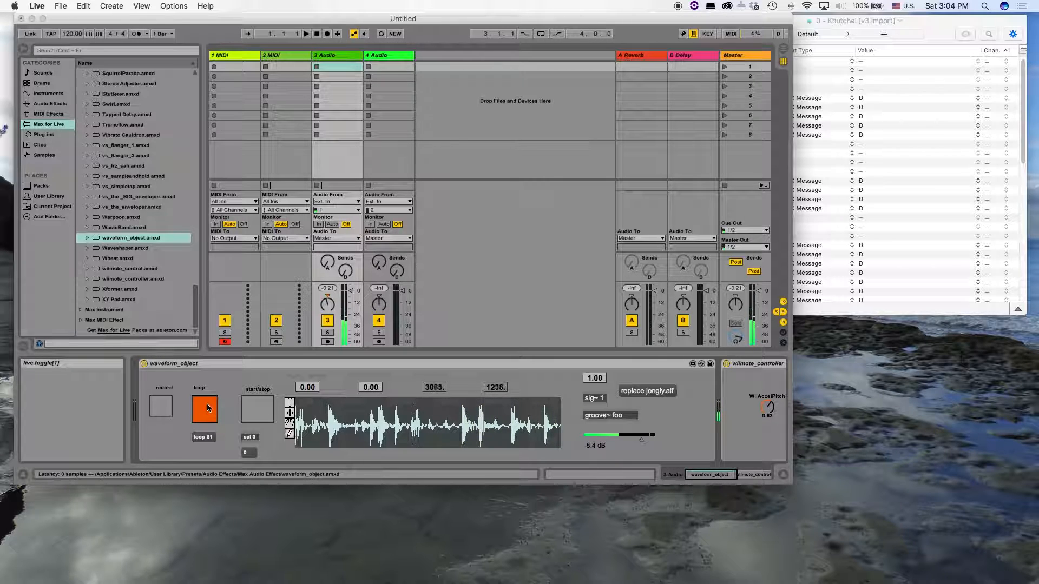
drag(623, 439, 583, 441)
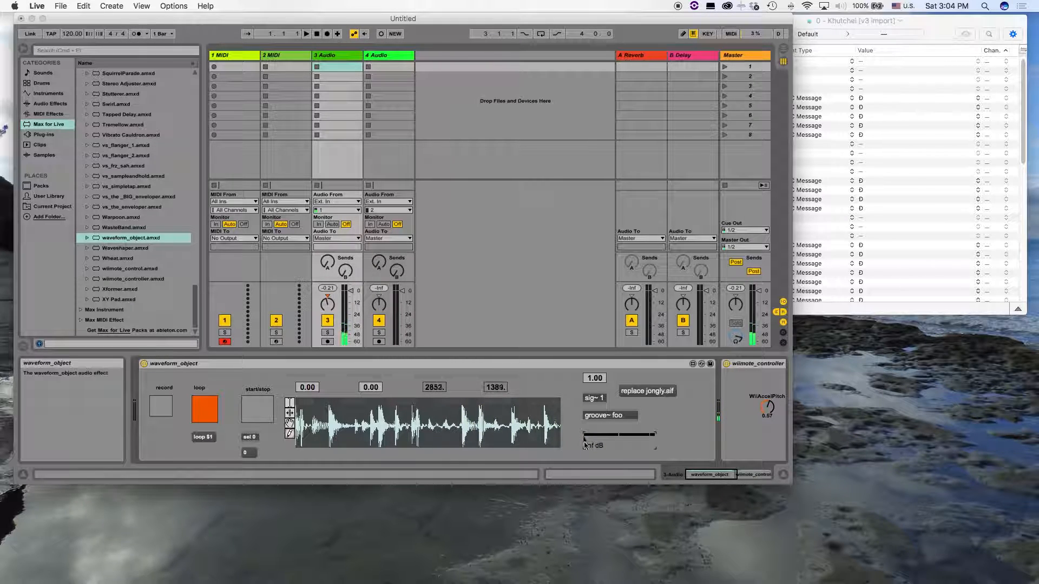